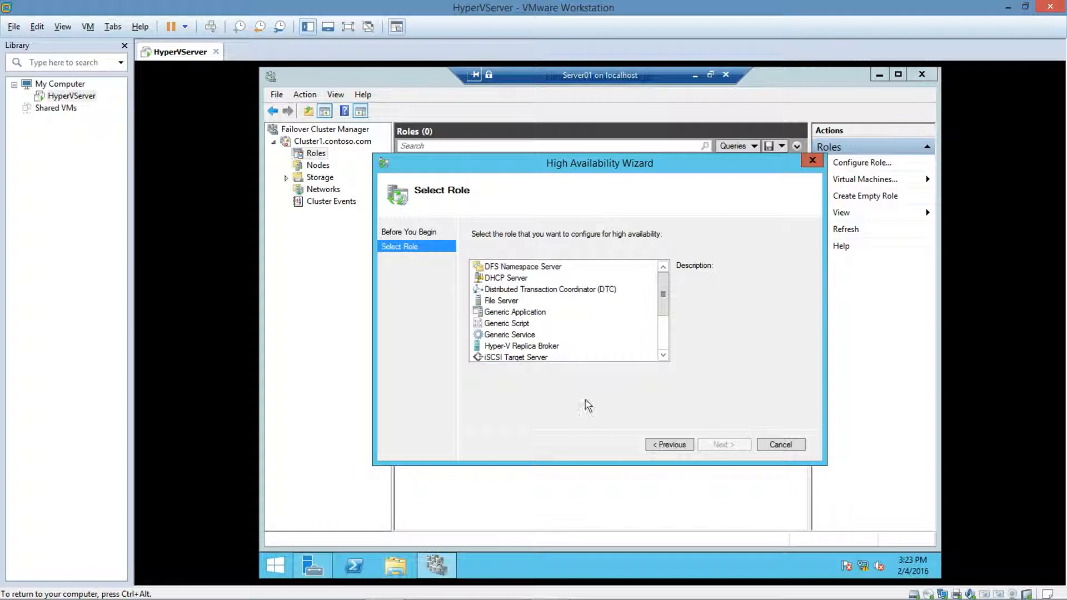
# Step: Choose the File Server role for high availability and keep the general-use file server type
pyautogui.click(508, 300)
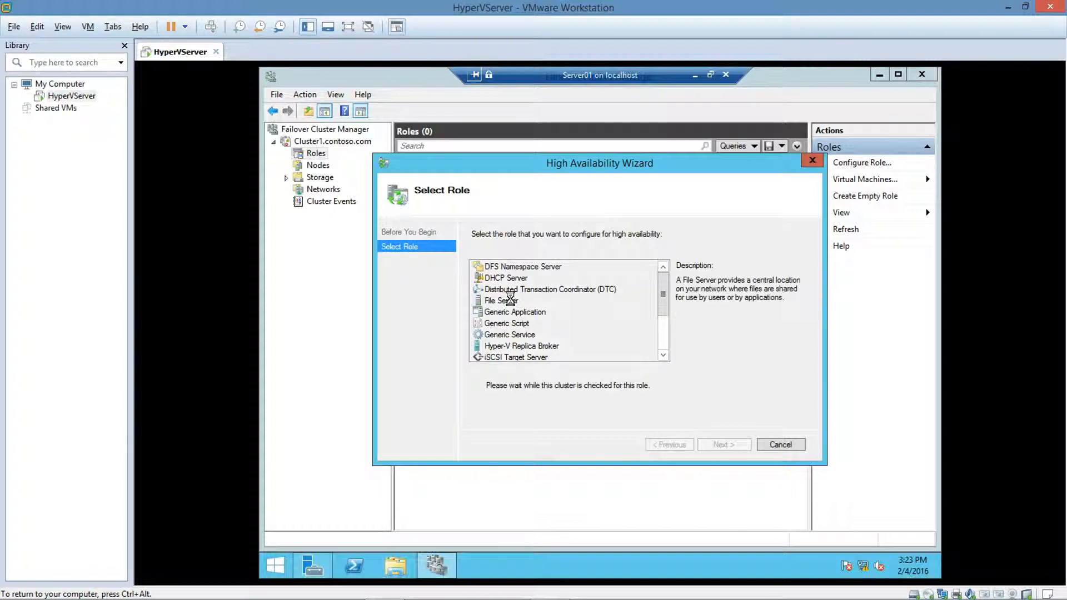
pyautogui.click(738, 451)
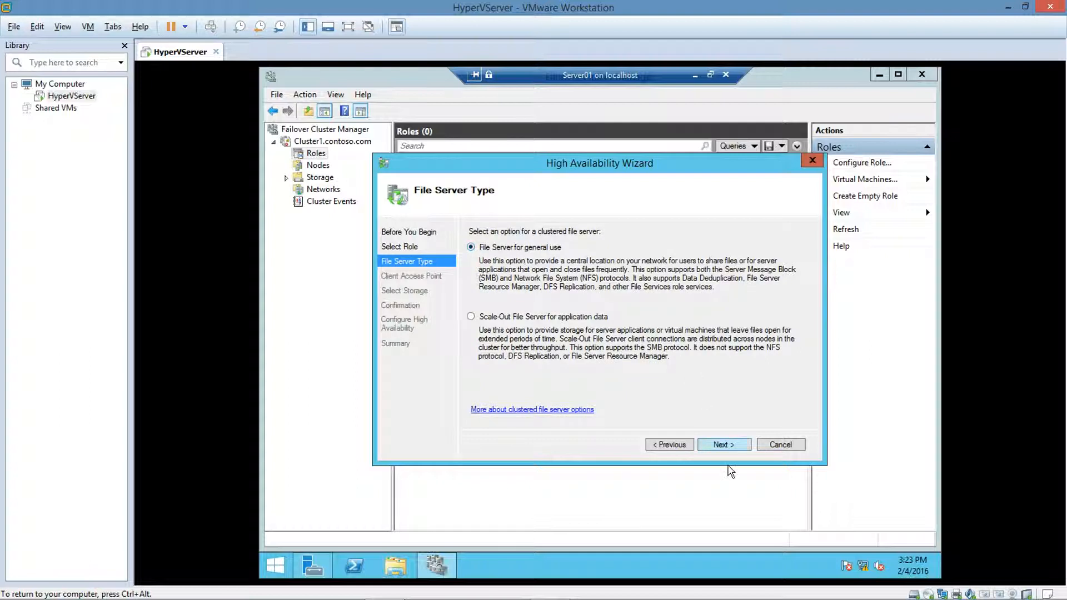
pyautogui.click(724, 442)
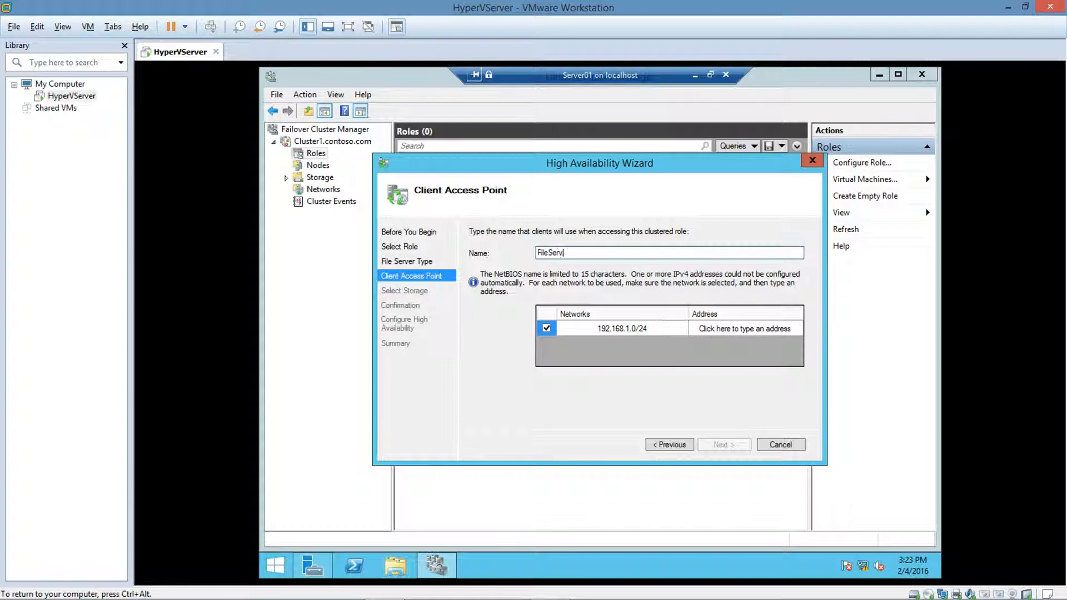
# Step: Set the client access point name FileServer with IP address 192.168.1.63 on the 192.168.1.0/24 network
pyautogui.click(745, 328)
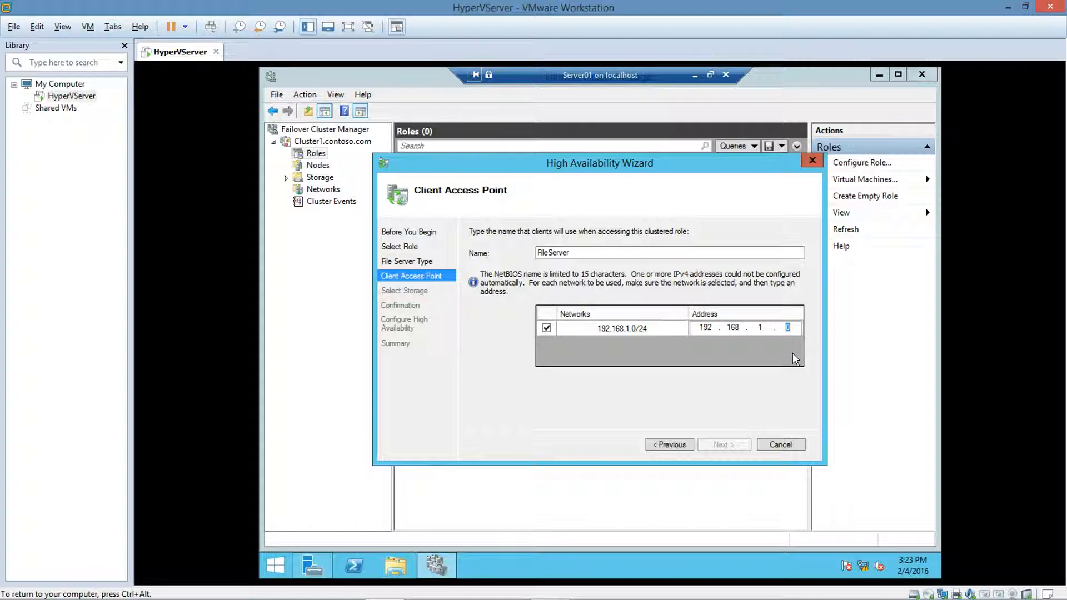
pyautogui.write('63')
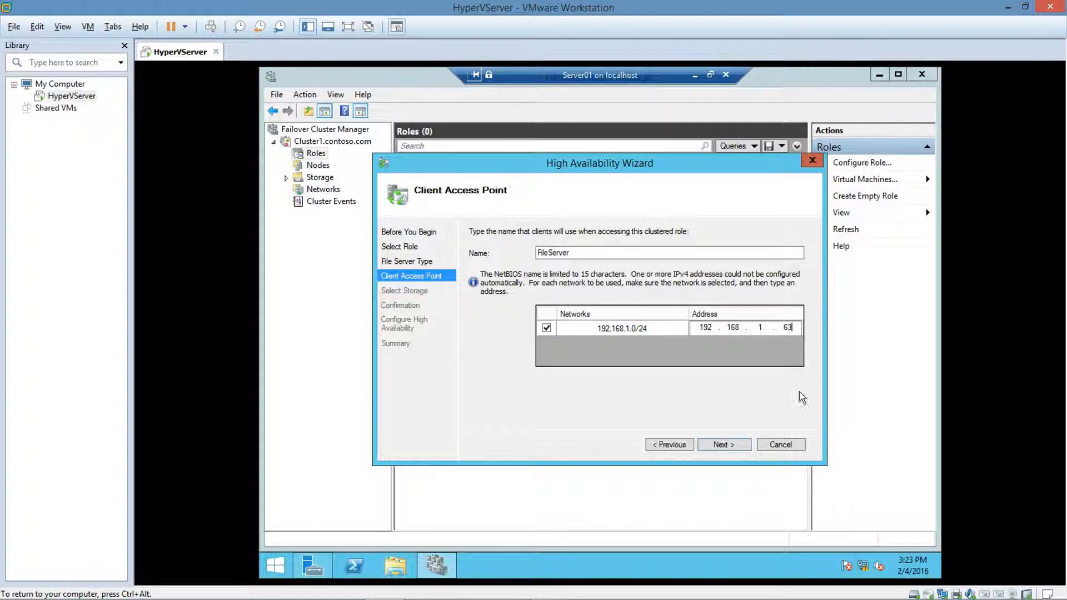
pyautogui.click(711, 446)
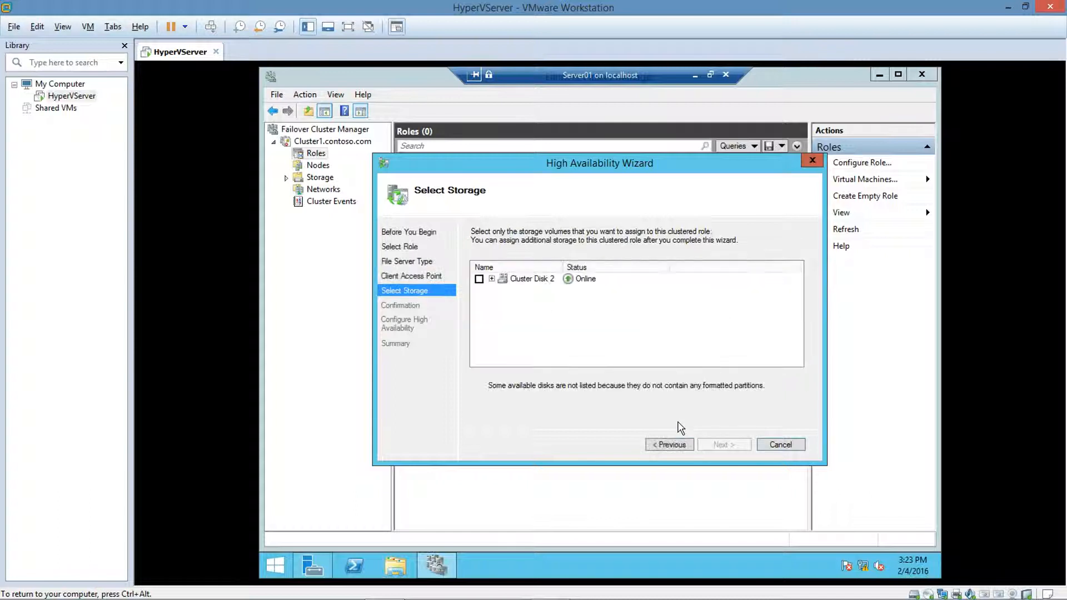
# Step: Assign Cluster Disk 2 as the role's storage and complete the High Availability Wizard
pyautogui.click(480, 280)
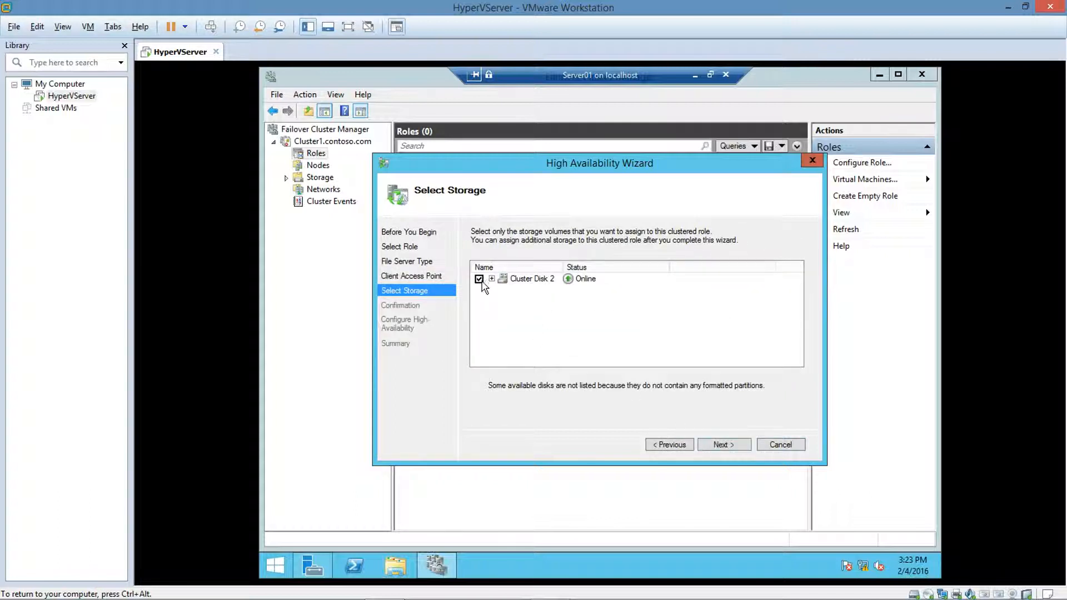
pyautogui.click(713, 445)
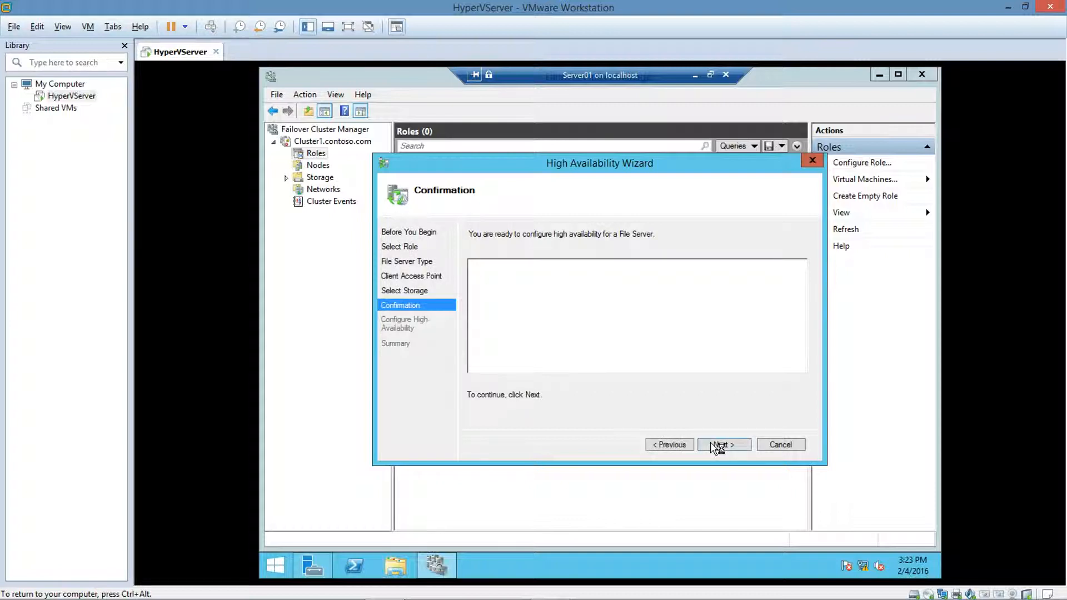
pyautogui.click(714, 445)
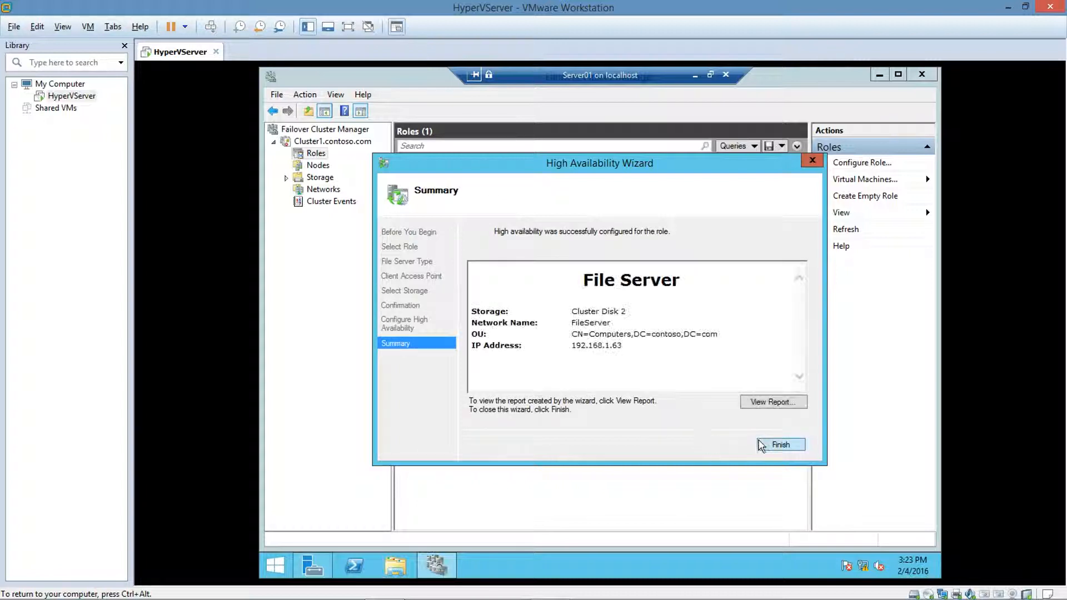
pyautogui.click(766, 445)
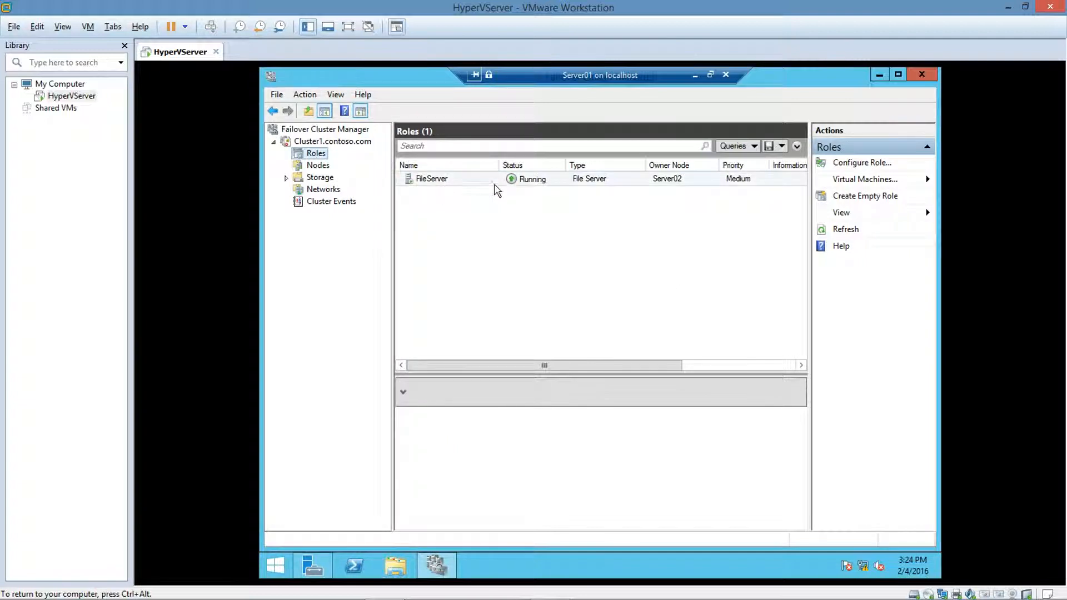
# Step: Move the cluster's core resources to node Server01
pyautogui.rightClick(324, 146)
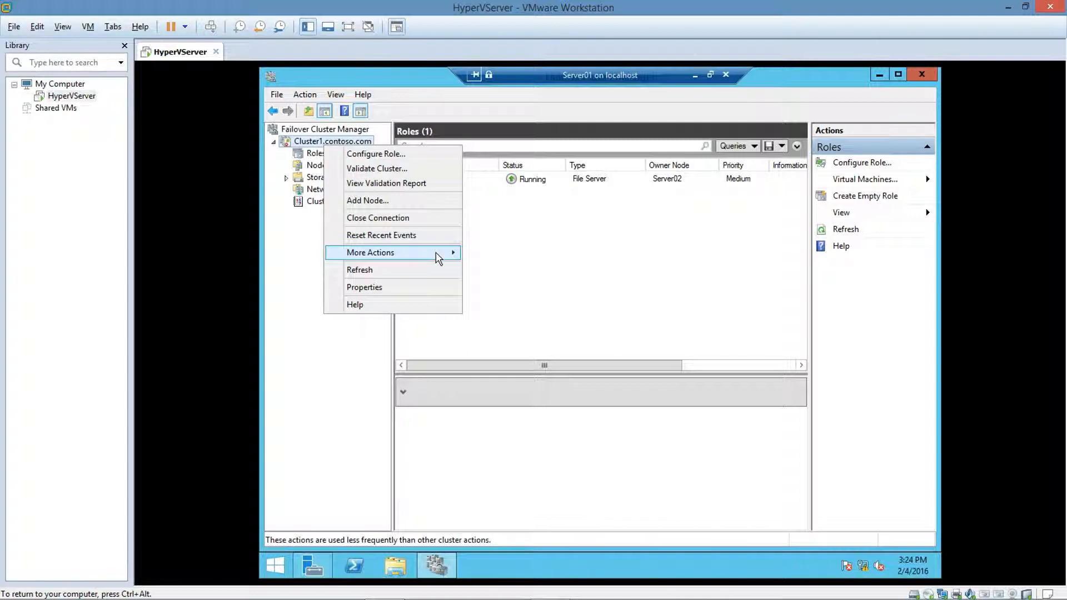
pyautogui.moveTo(438, 258)
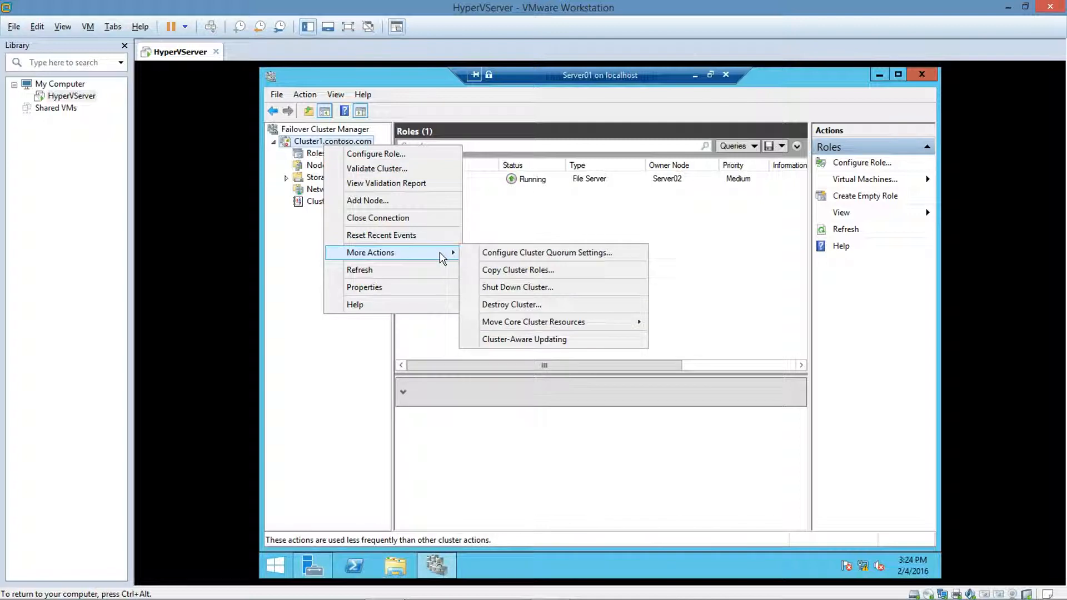
pyautogui.moveTo(516, 326)
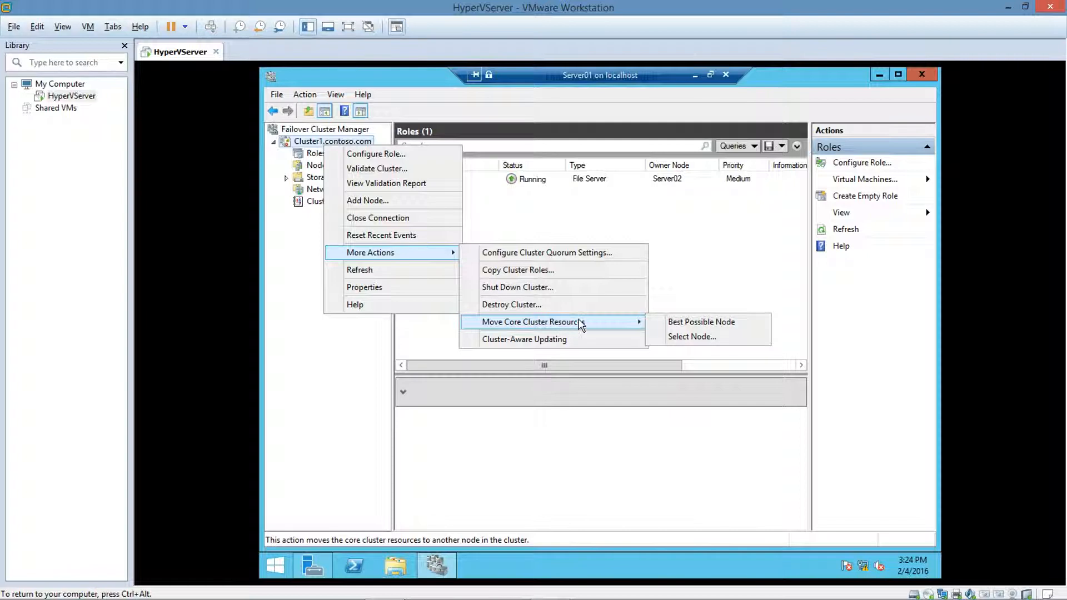
pyautogui.click(671, 337)
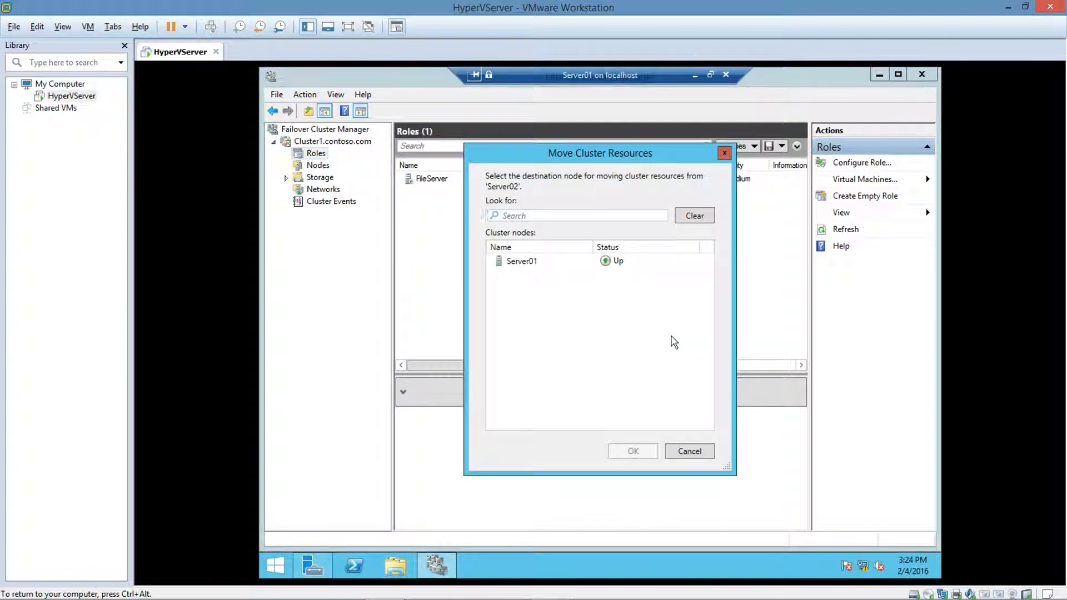
pyautogui.click(538, 266)
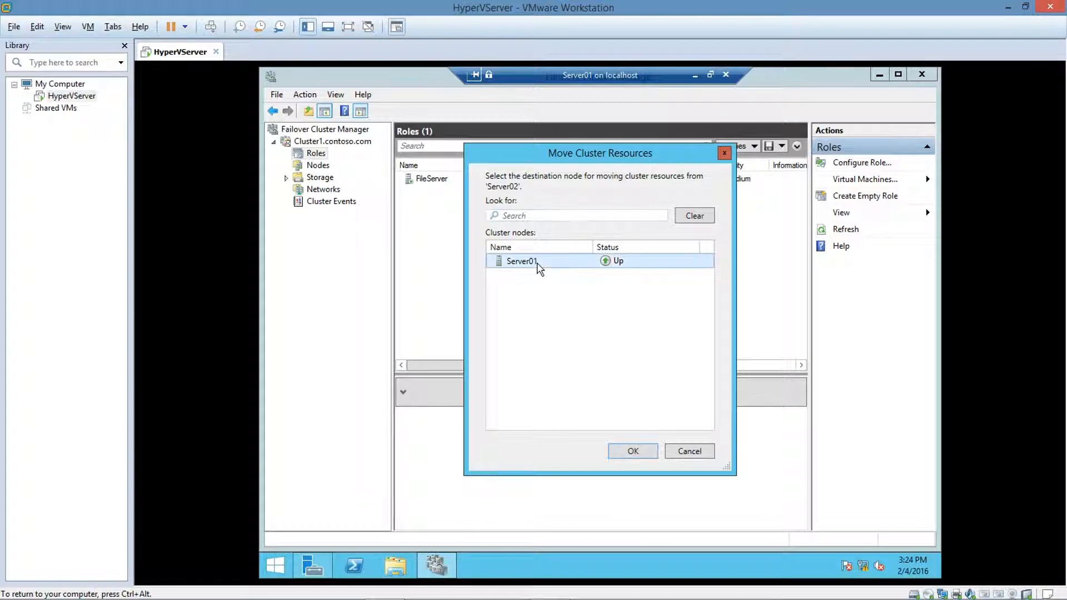
pyautogui.click(619, 452)
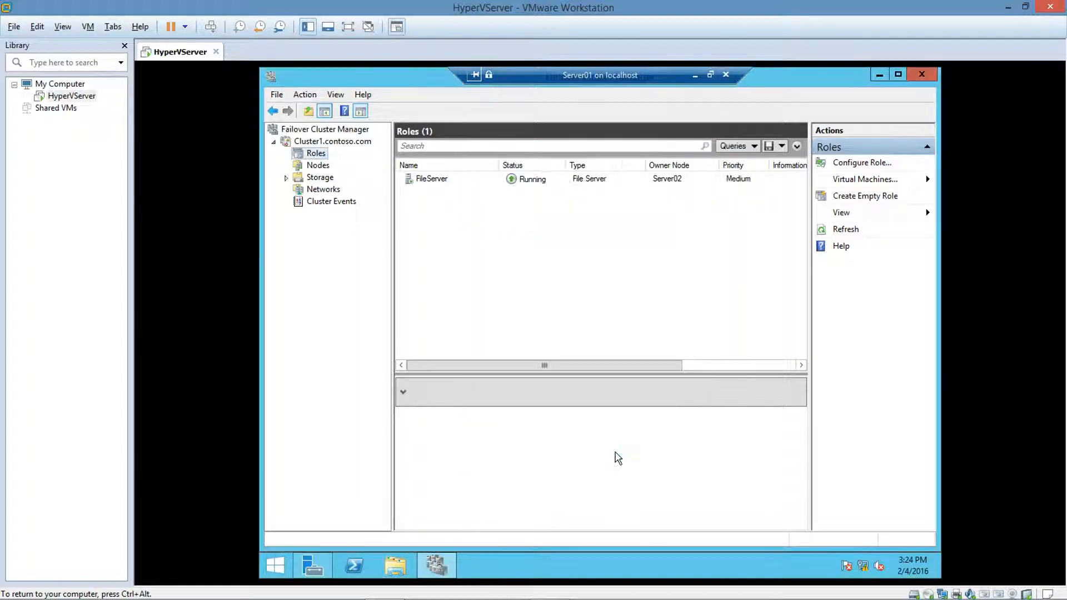
# Step: Move the FileServer role to node Server01
pyautogui.rightClick(433, 179)
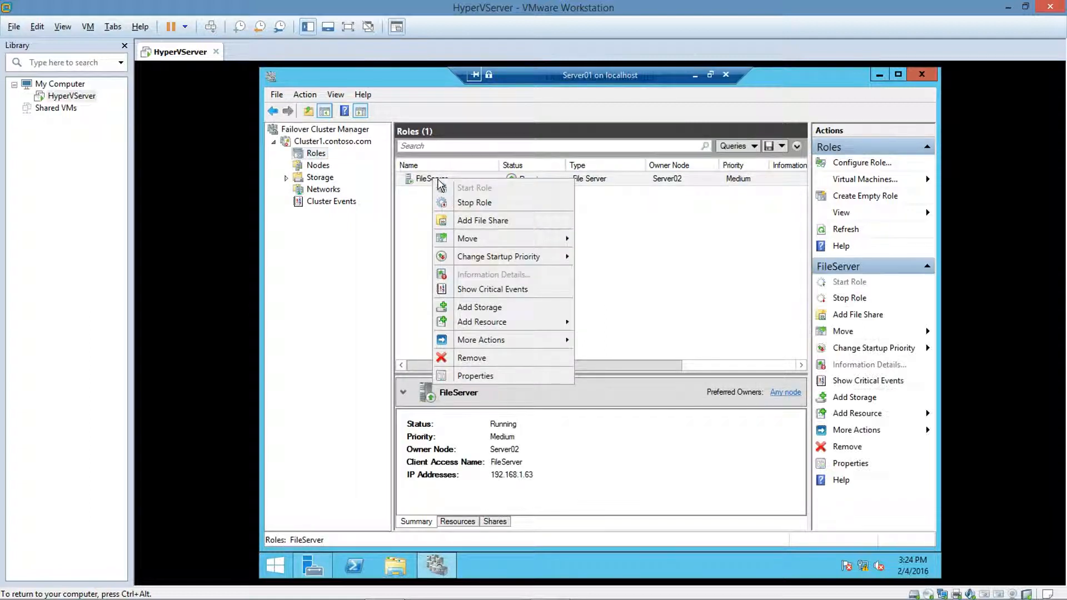
pyautogui.moveTo(479, 243)
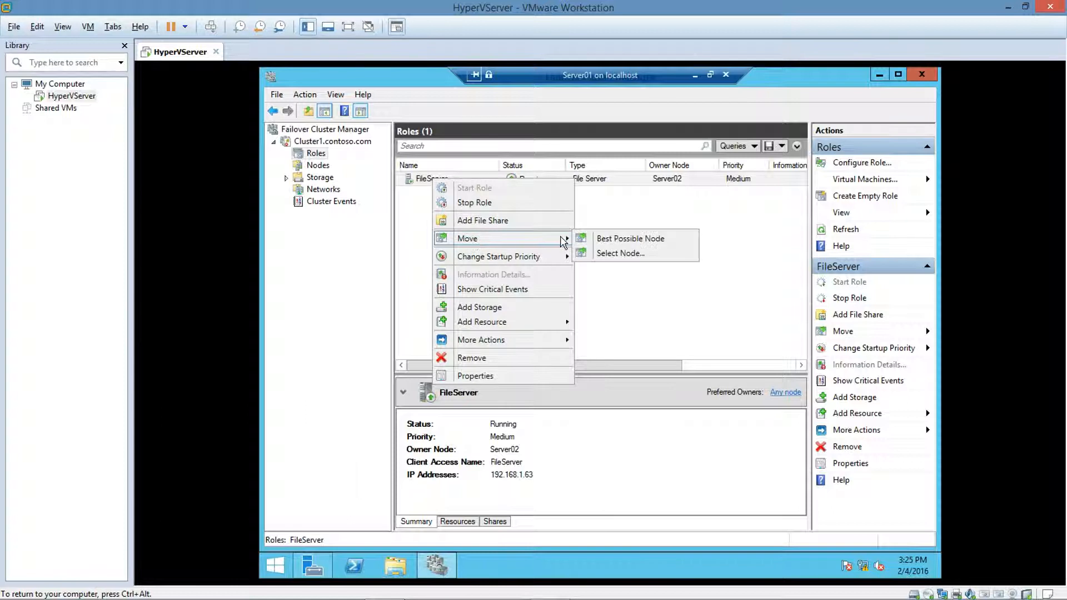
pyautogui.click(600, 254)
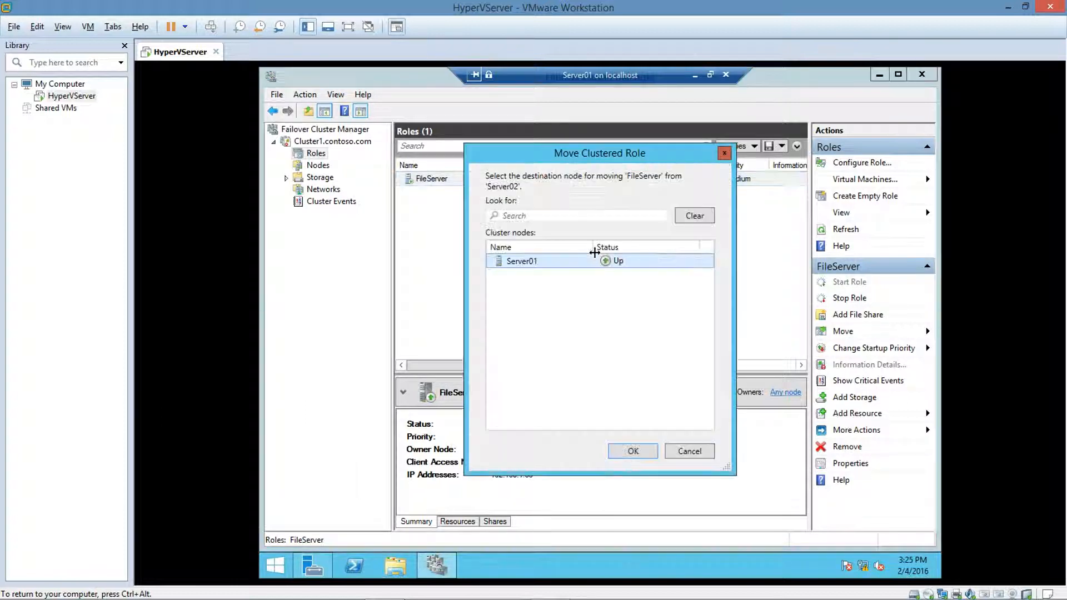
pyautogui.doubleClick(585, 260)
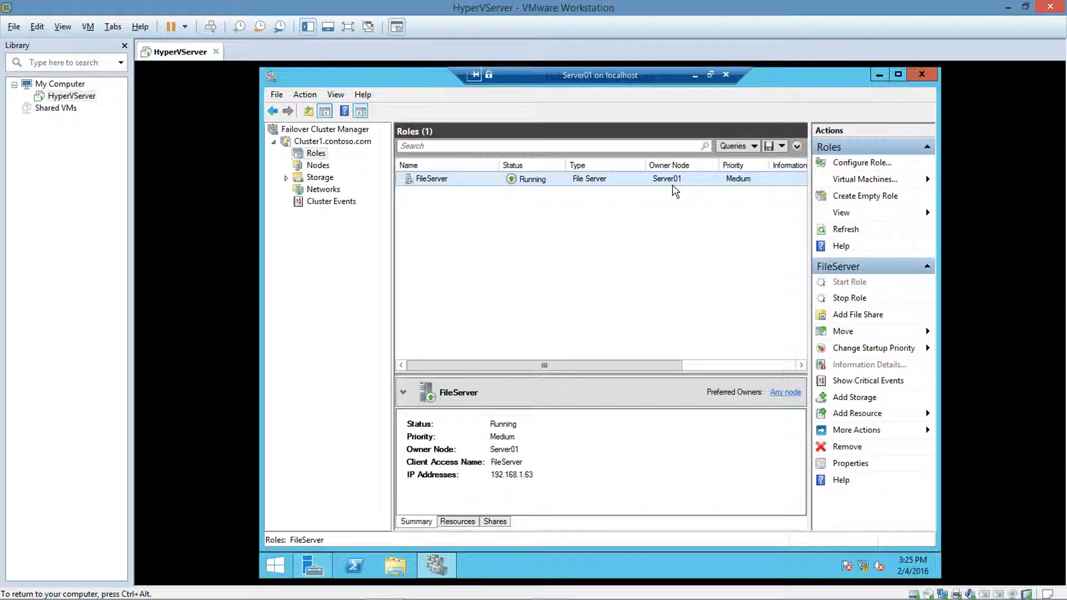
# Step: Start adding a file share to the FileServer role using the SMB Share - Quick profile
pyautogui.rightClick(489, 181)
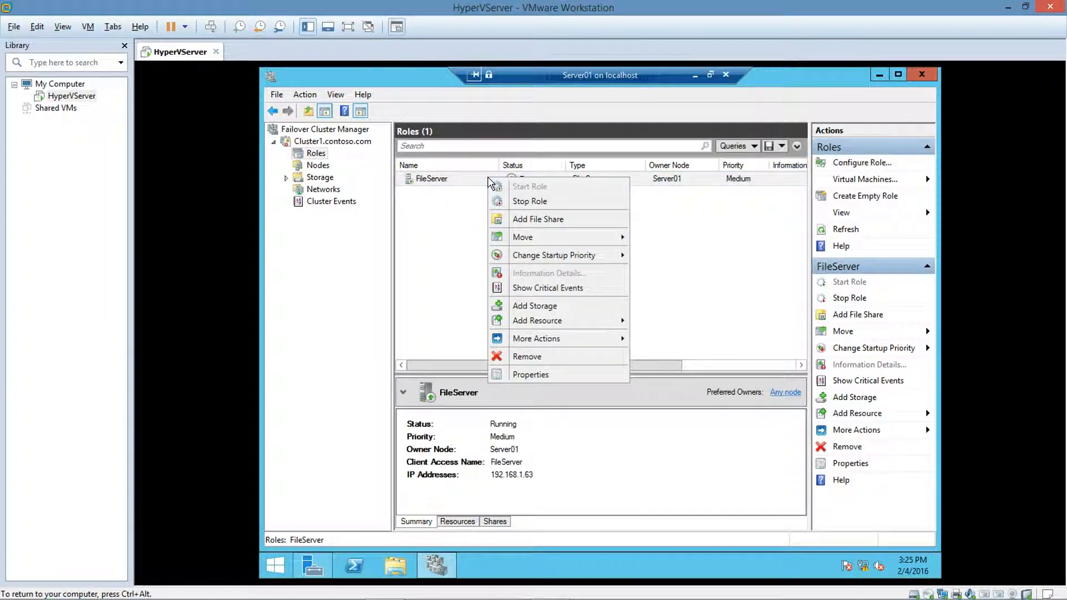
pyautogui.click(534, 222)
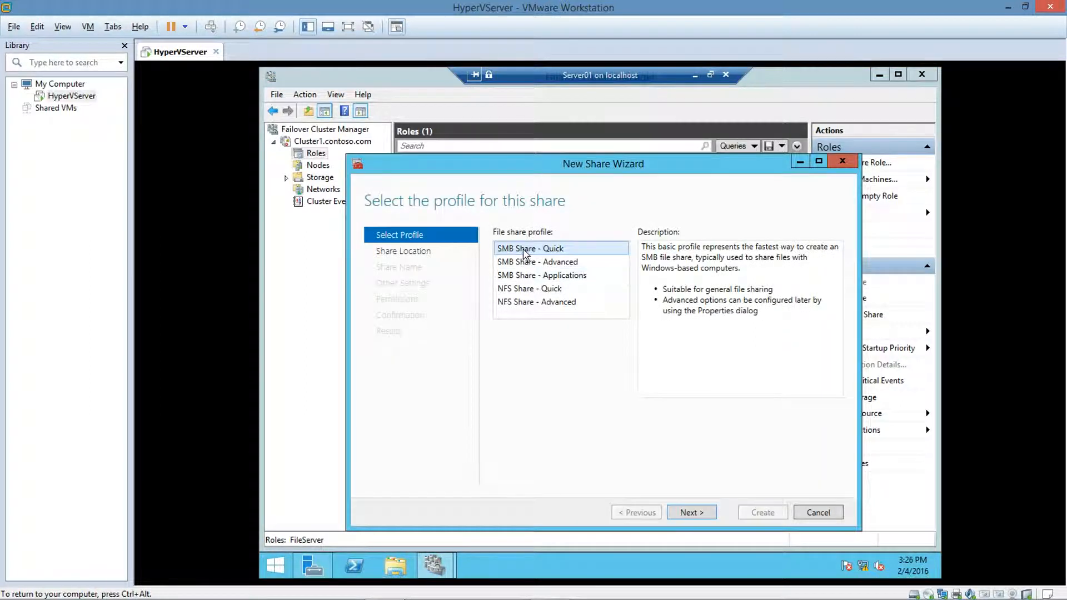
pyautogui.click(694, 512)
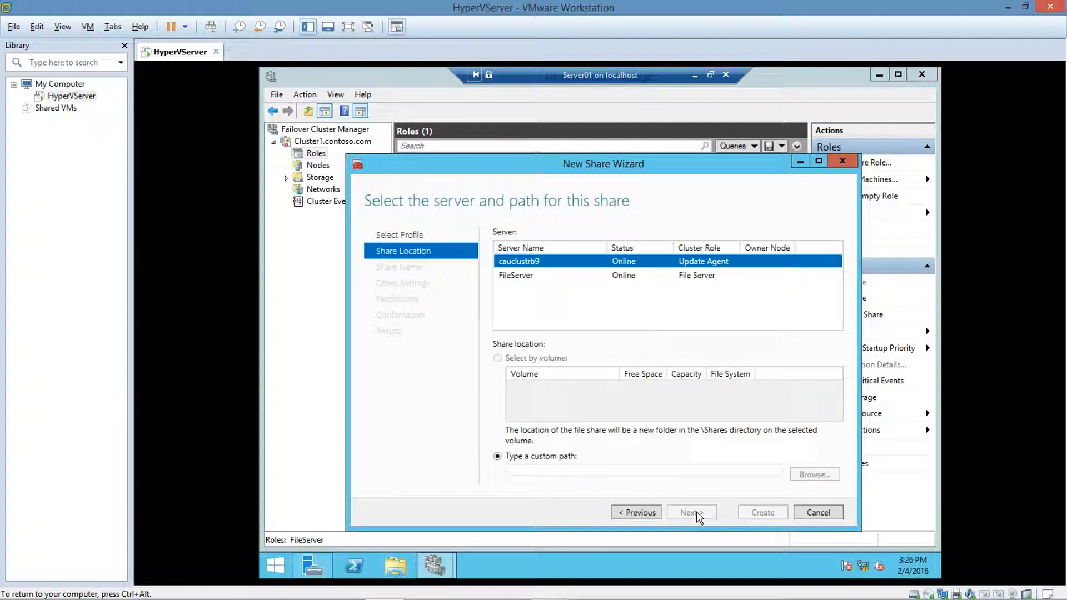
# Step: Set the share location to server FileServer with the custom path E:\data
pyautogui.click(514, 275)
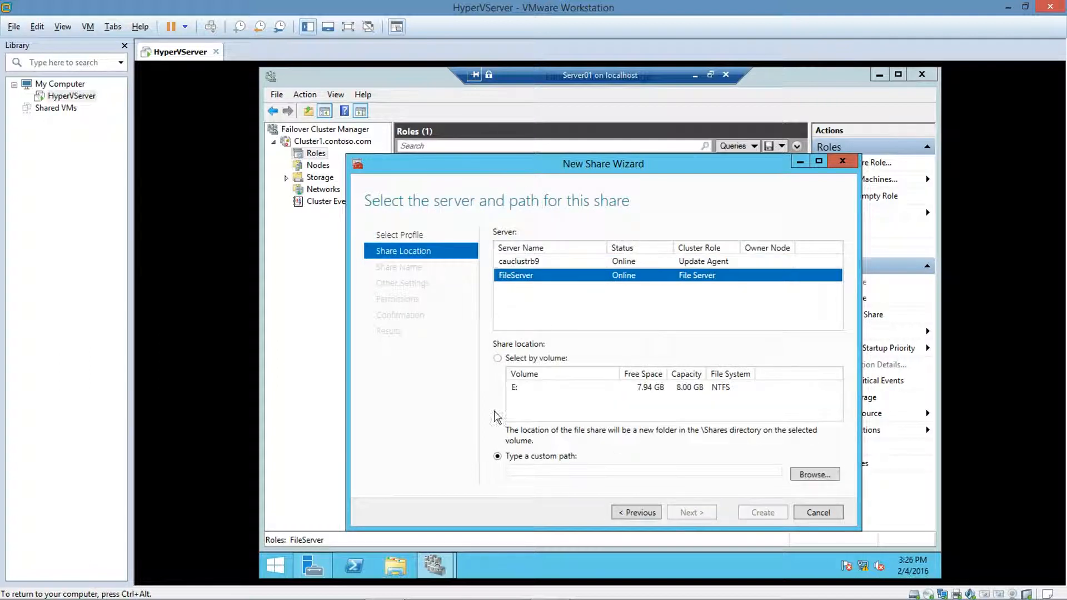
pyautogui.click(520, 468)
pyautogui.write('E')
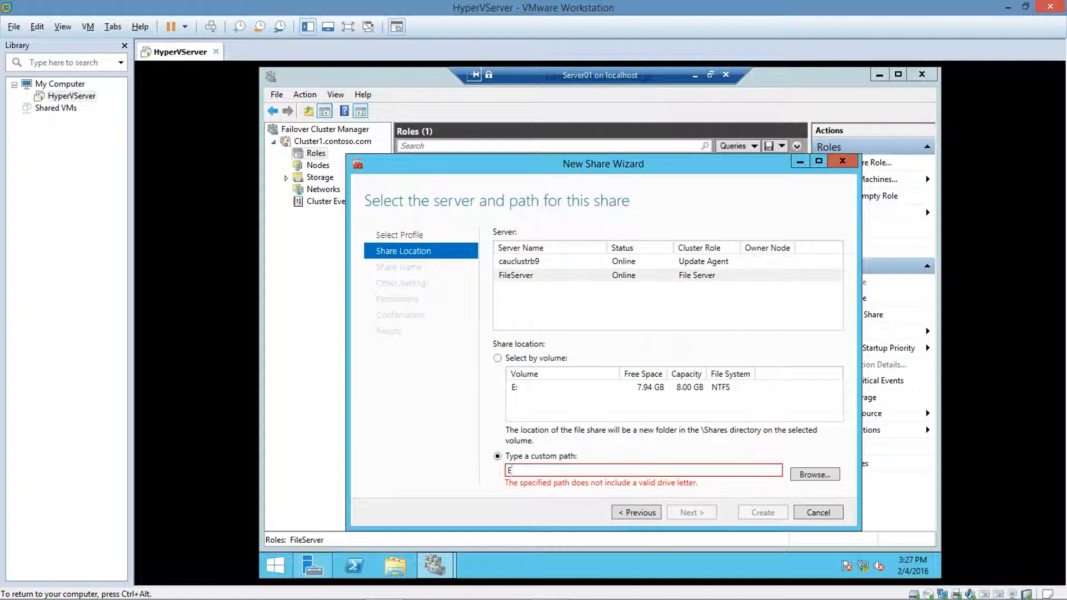
pyautogui.write(':\\data')
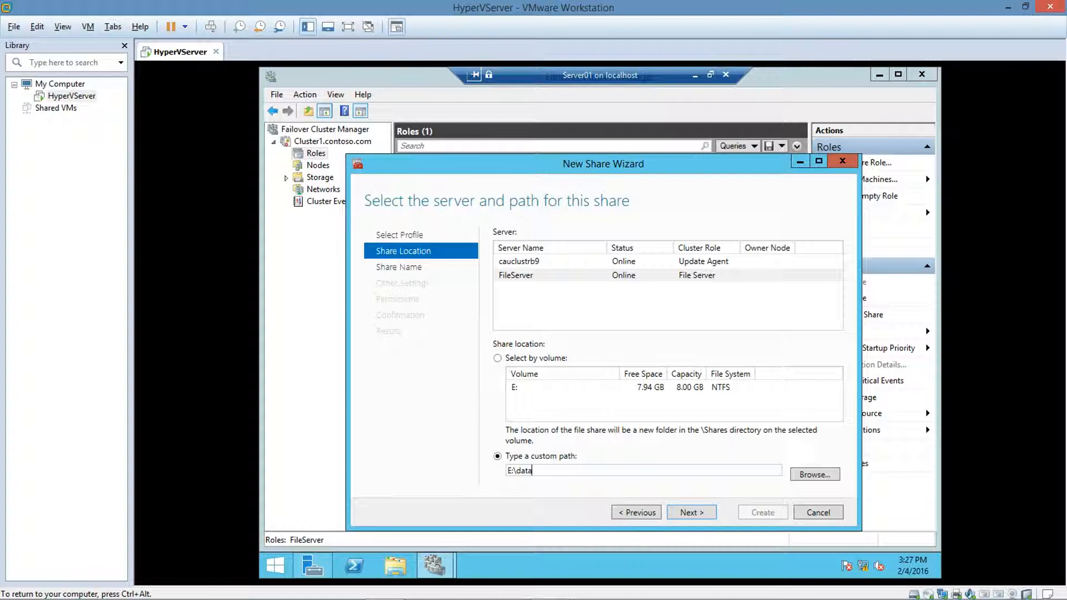
pyautogui.click(700, 514)
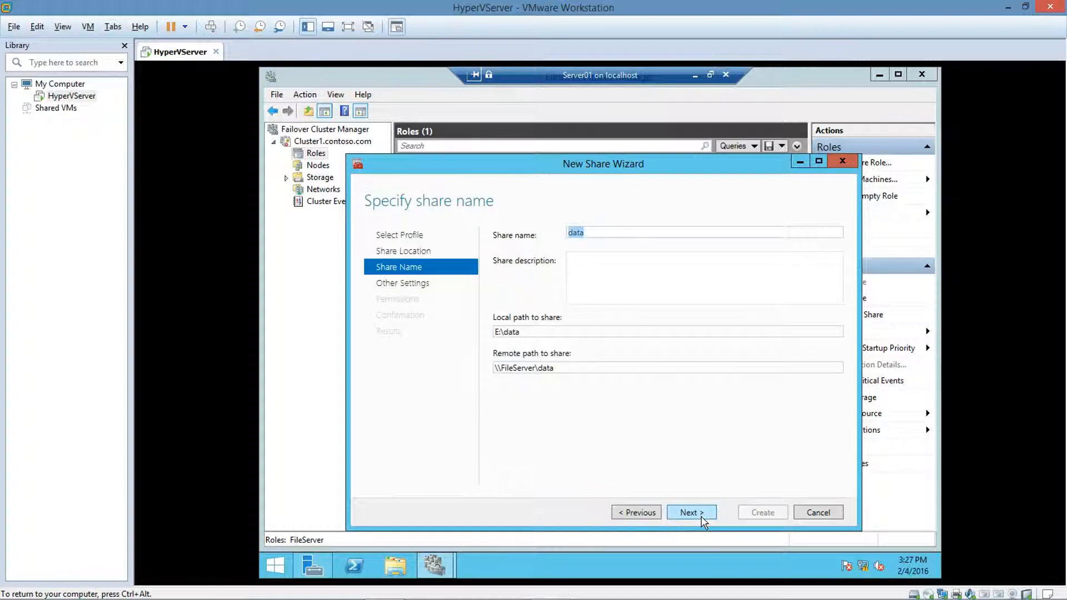
# Step: Keep the share name data and confirm creating the missing E:\data folder
pyautogui.click(701, 519)
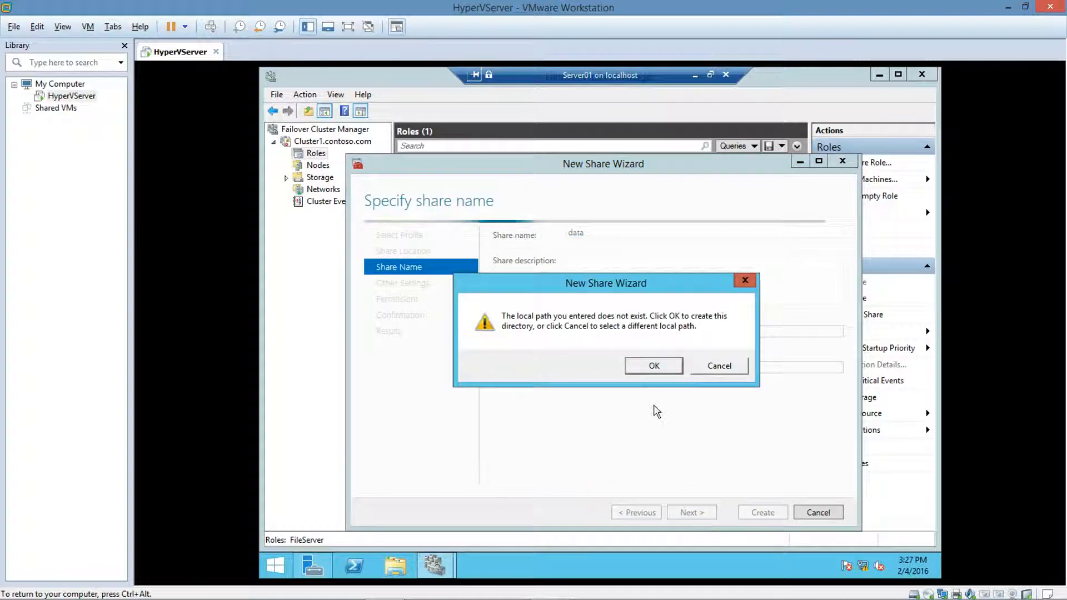
pyautogui.click(651, 364)
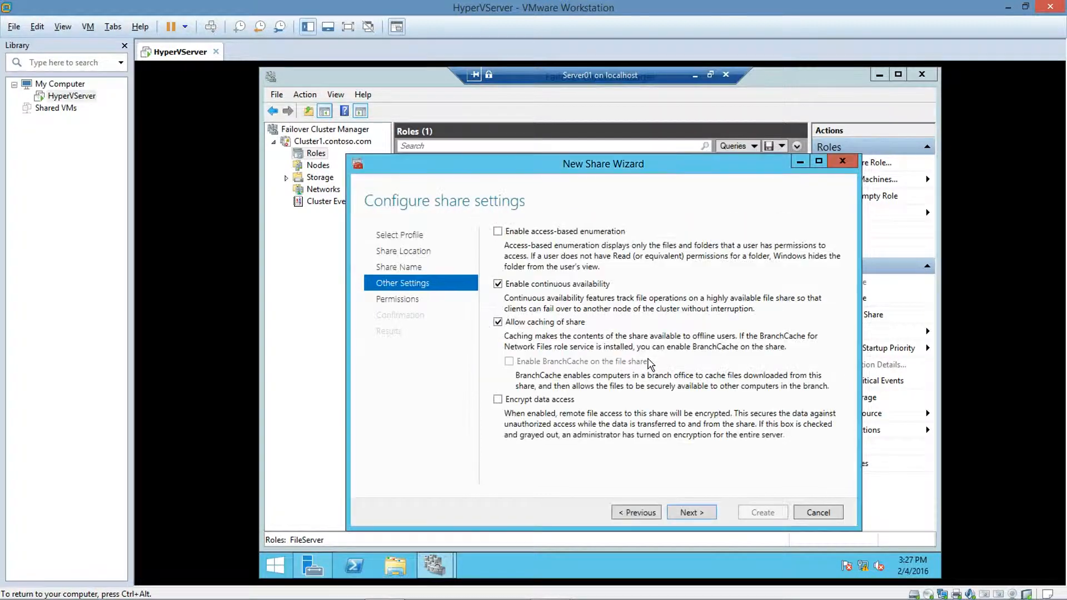
# Step: Enable access-based enumeration for the share and keep the default permissions
pyautogui.click(506, 235)
pyautogui.click(683, 522)
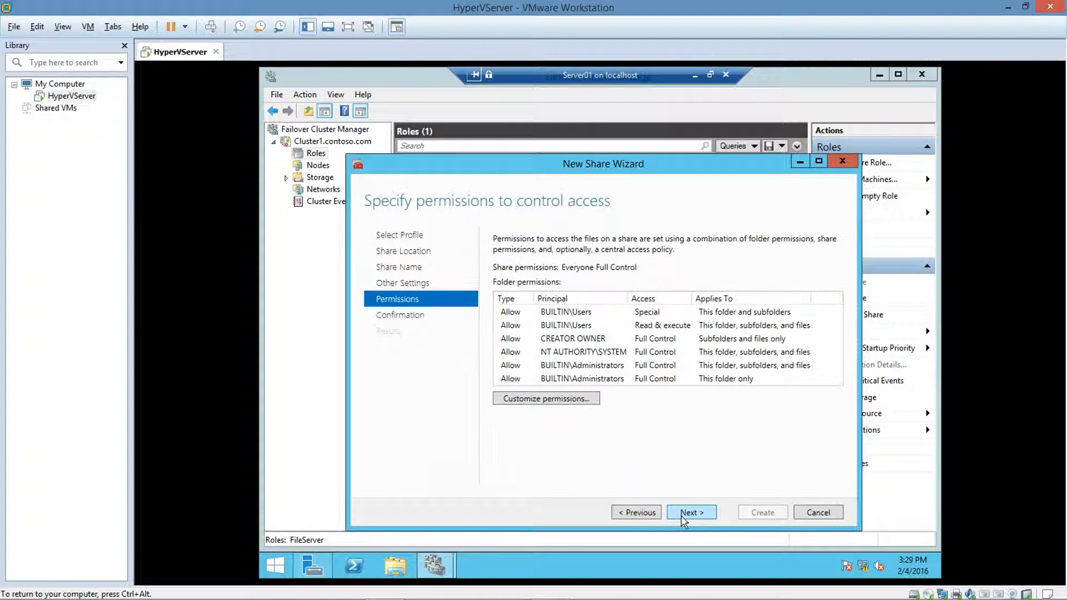
pyautogui.click(683, 521)
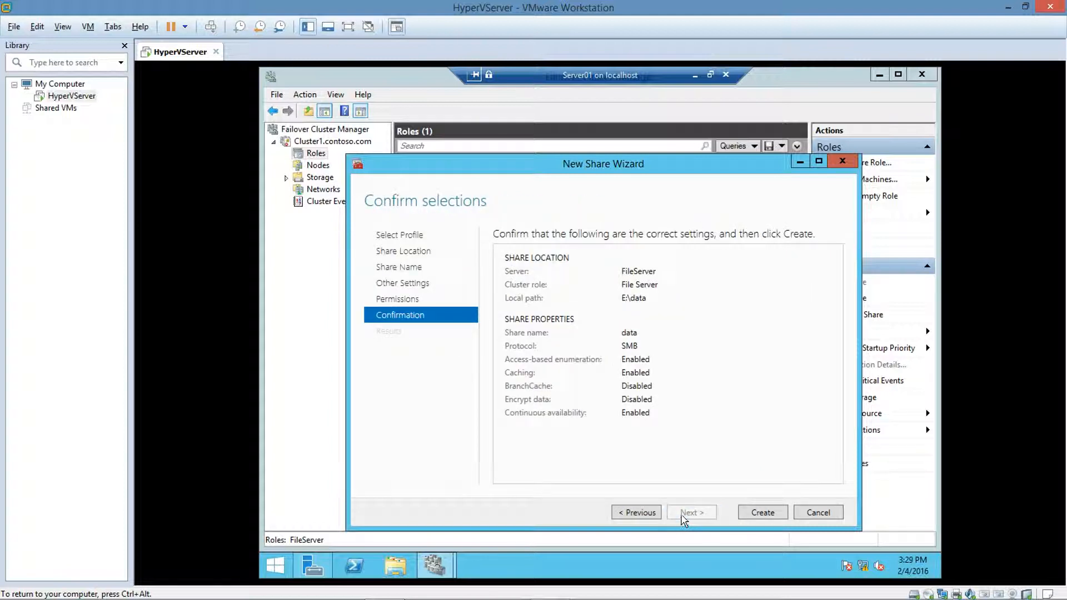
# Step: Create the share and close the New Share Wizard
pyautogui.click(745, 516)
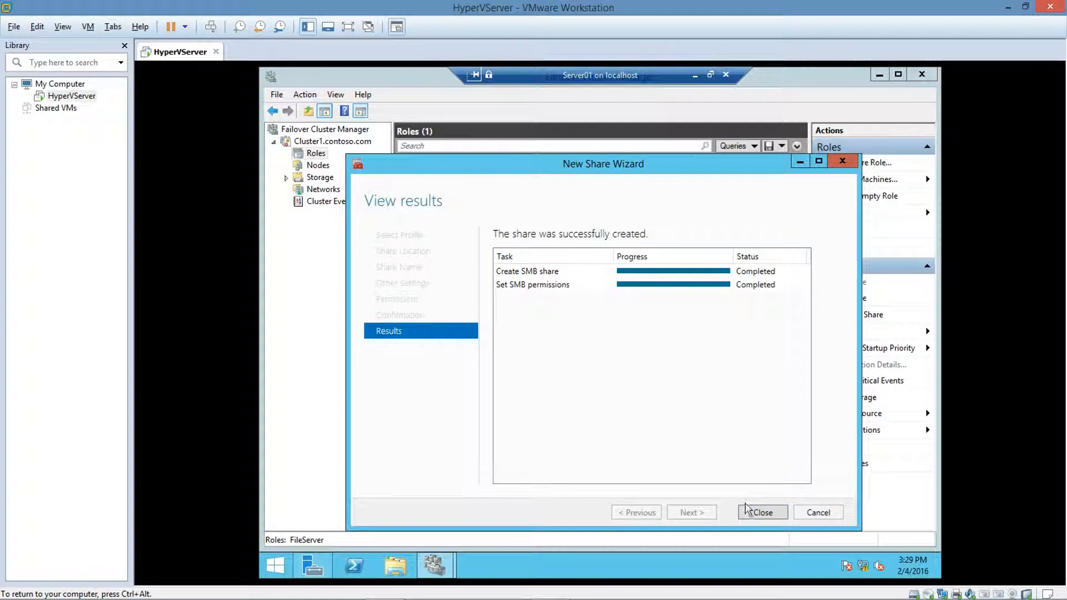
pyautogui.click(748, 512)
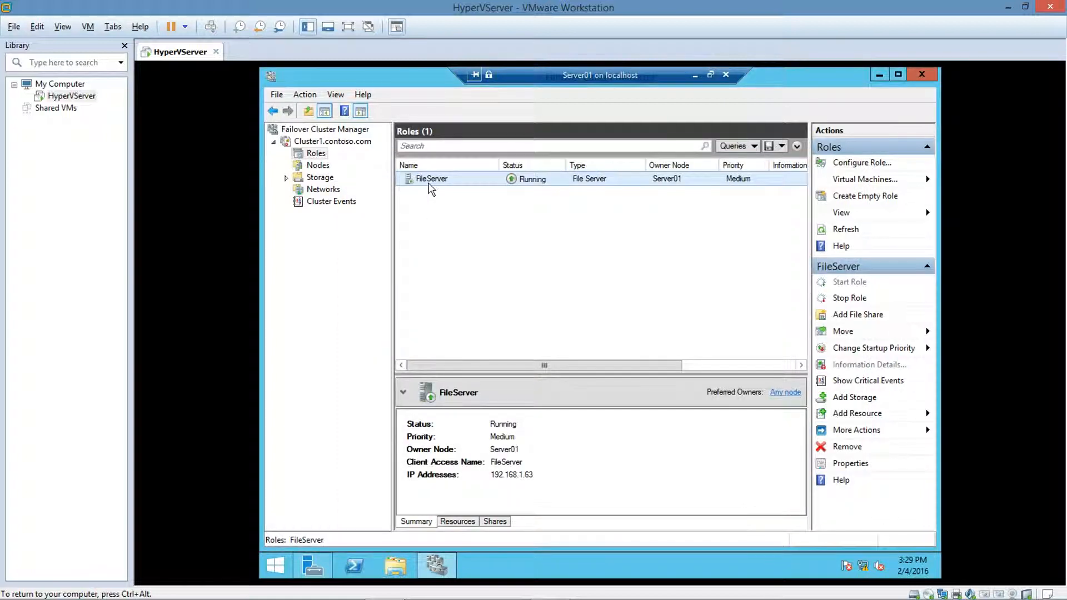
pyautogui.rightClick(432, 189)
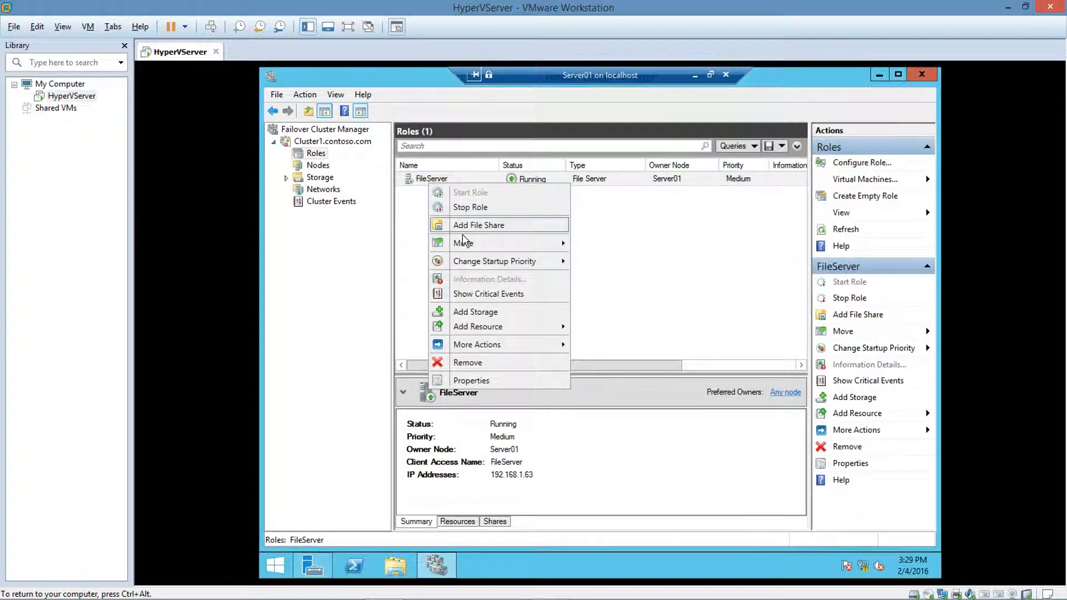
pyautogui.click(456, 364)
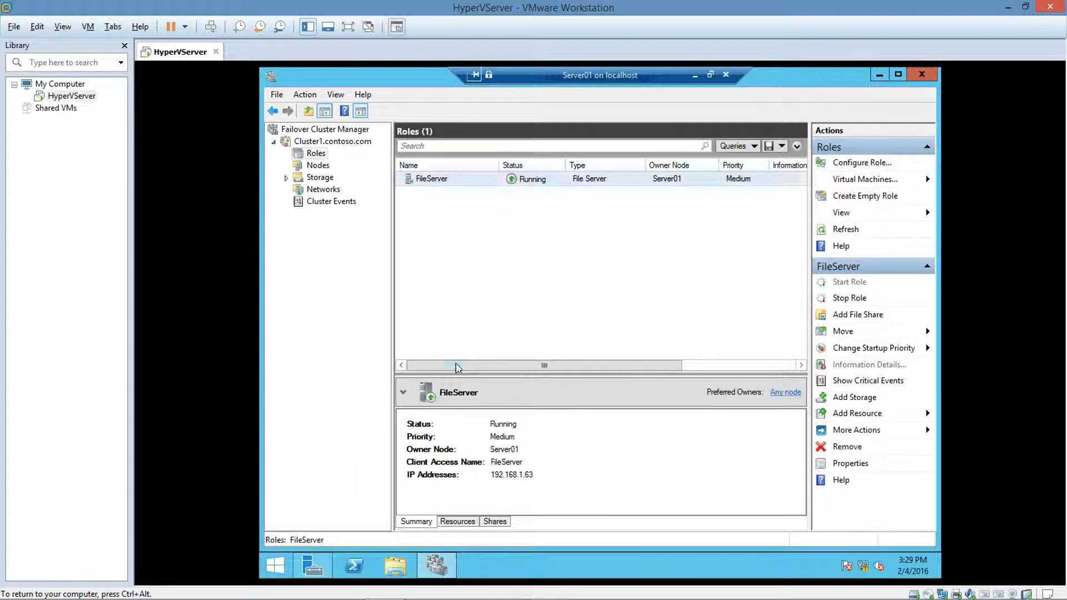
# Step: Remove the existing general-use FileServer role from the cluster
pyautogui.click(682, 342)
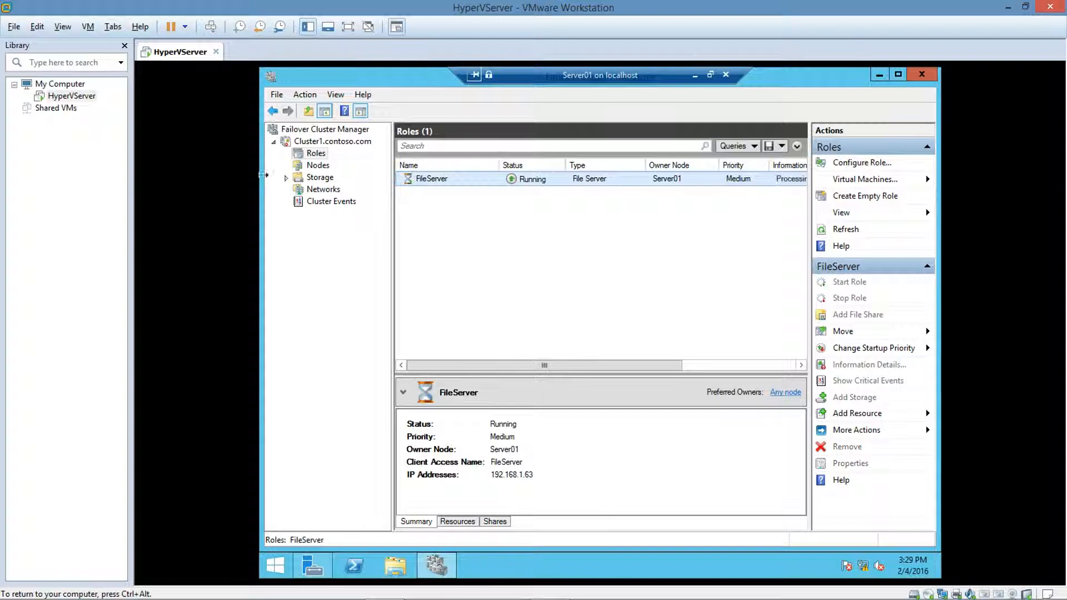
# Step: Add Cluster Disk 2 to Cluster Shared Volumes
pyautogui.click(286, 179)
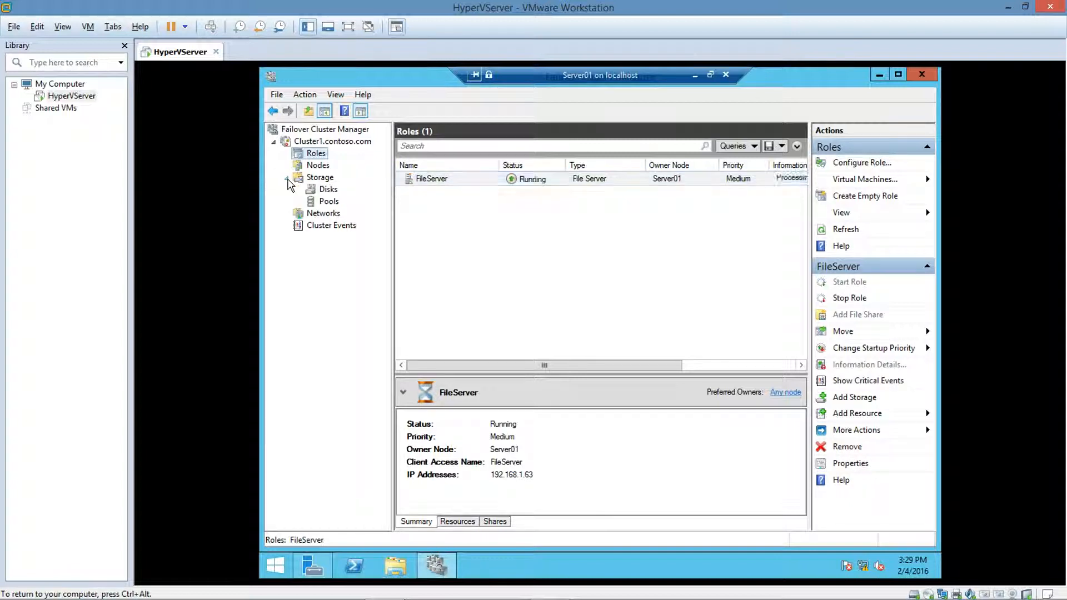
pyautogui.click(325, 190)
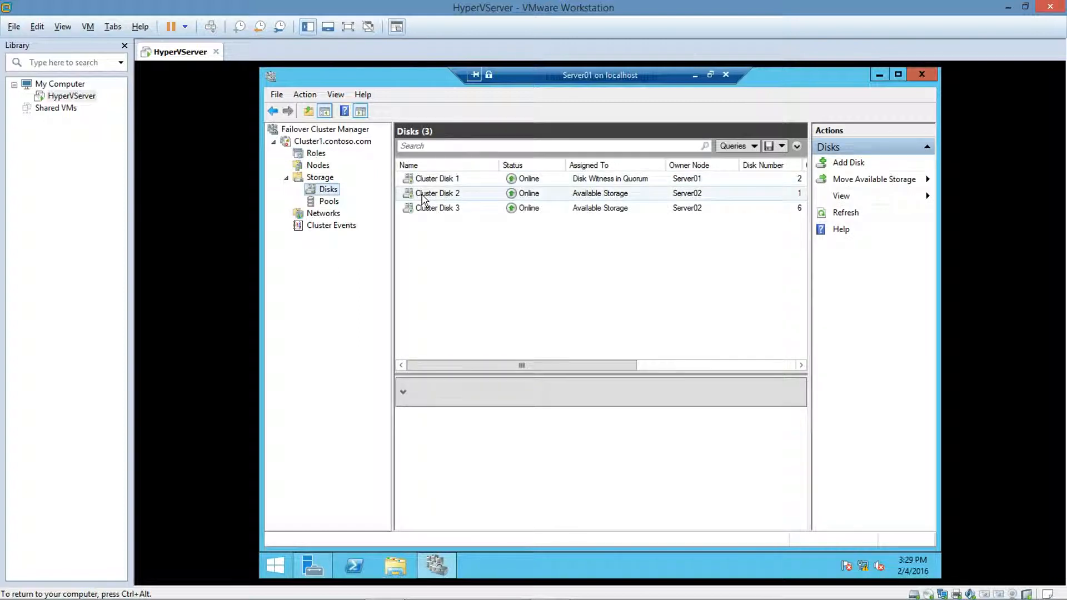
pyautogui.click(424, 195)
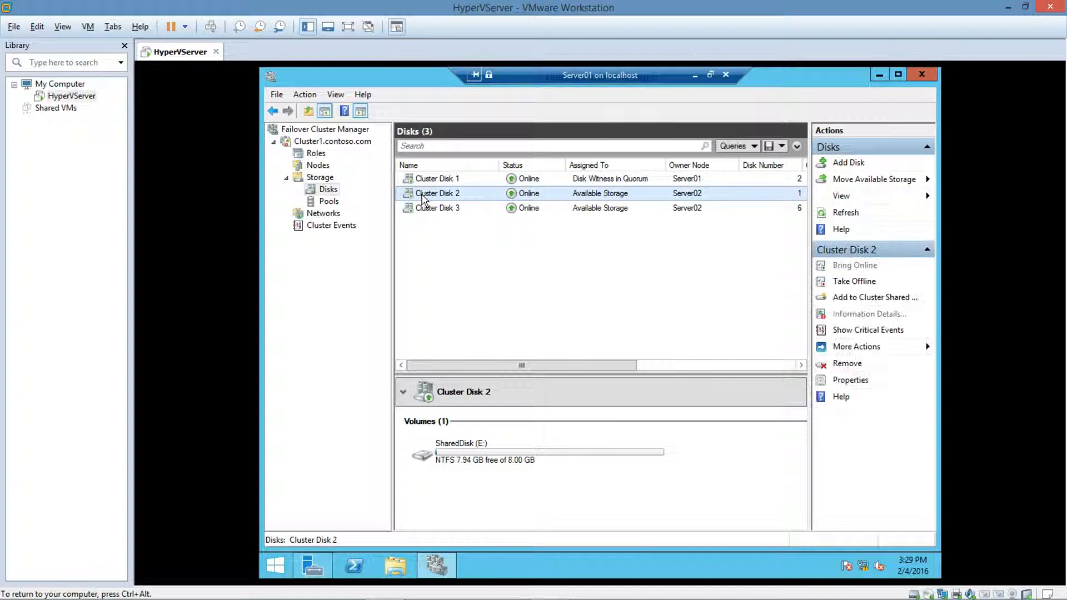
pyautogui.rightClick(423, 198)
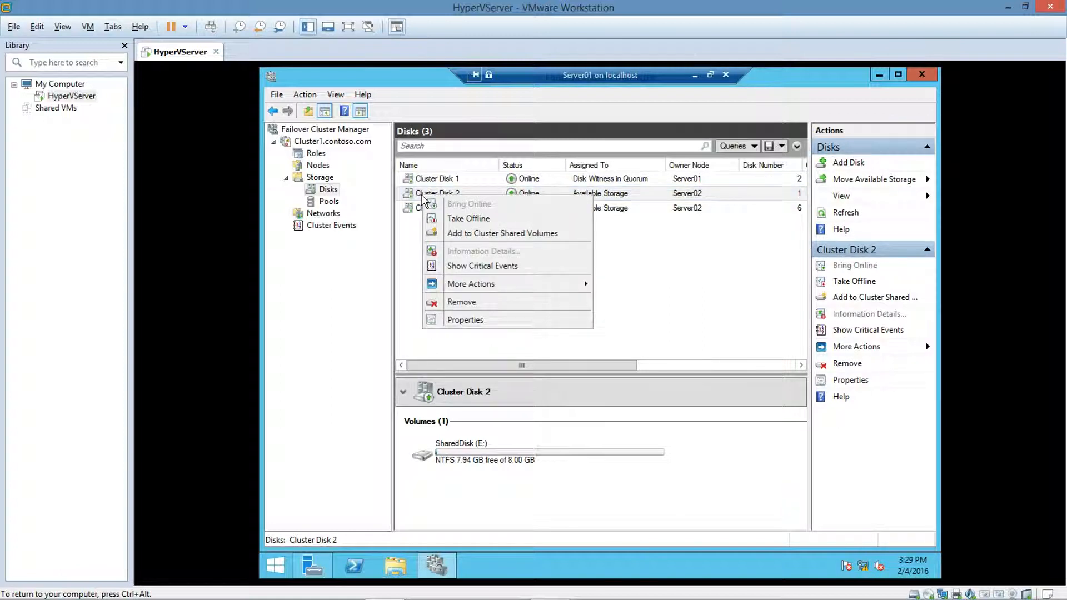
pyautogui.click(460, 234)
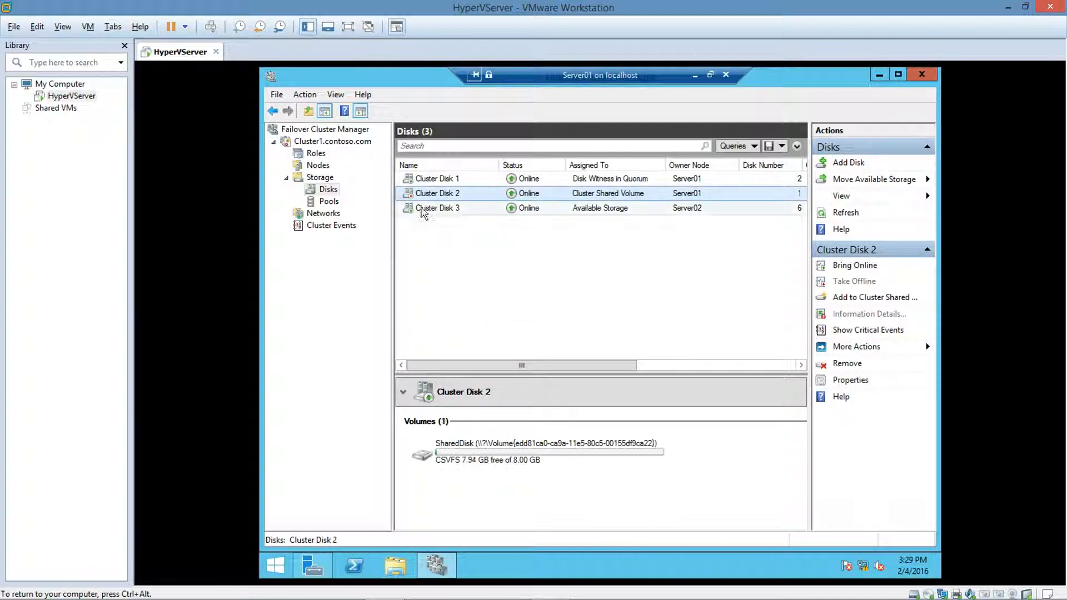
# Step: Start configuring a new File Server role for high availability, choosing Scale-Out File Server for application data
pyautogui.rightClick(322, 154)
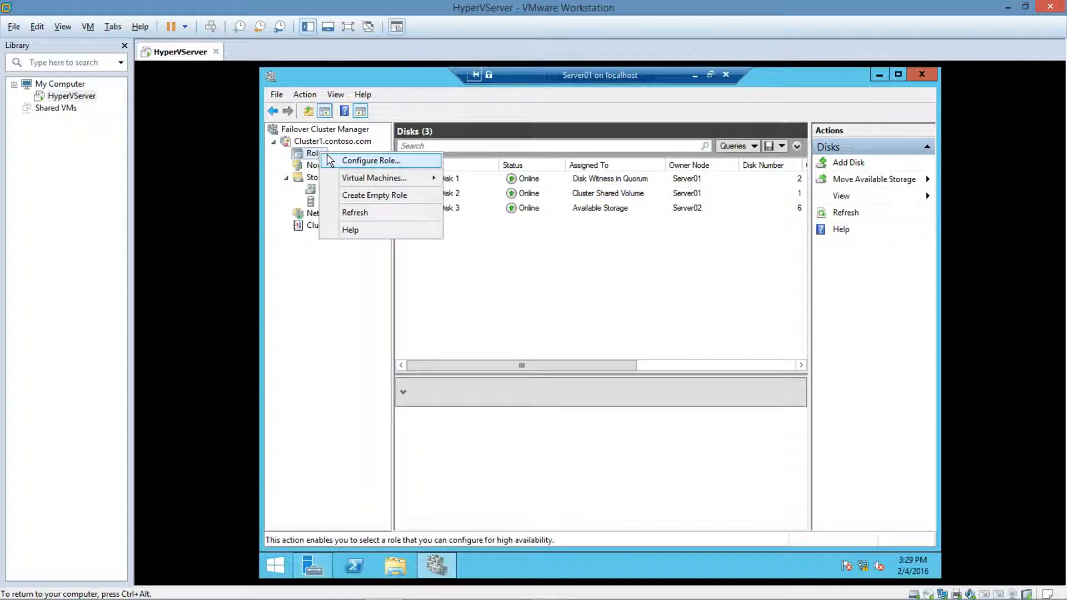
pyautogui.click(335, 163)
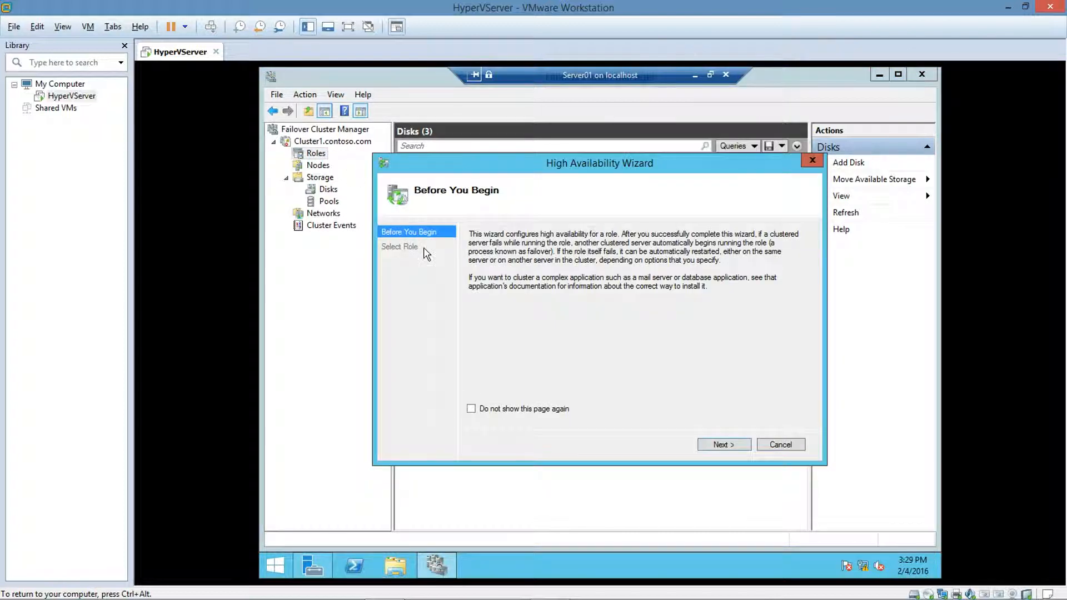
pyautogui.click(717, 444)
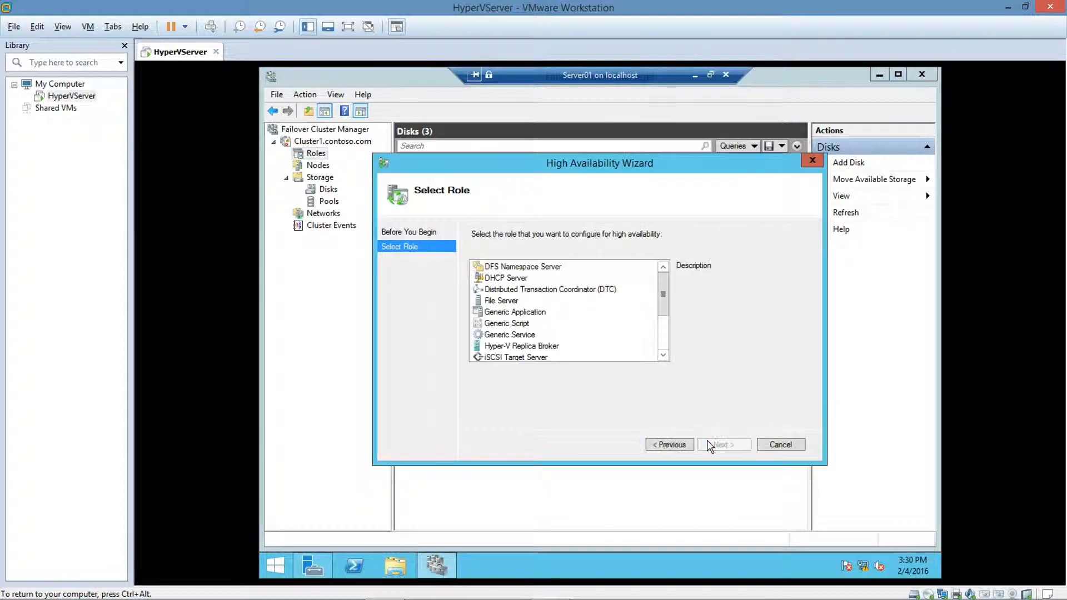
pyautogui.click(501, 300)
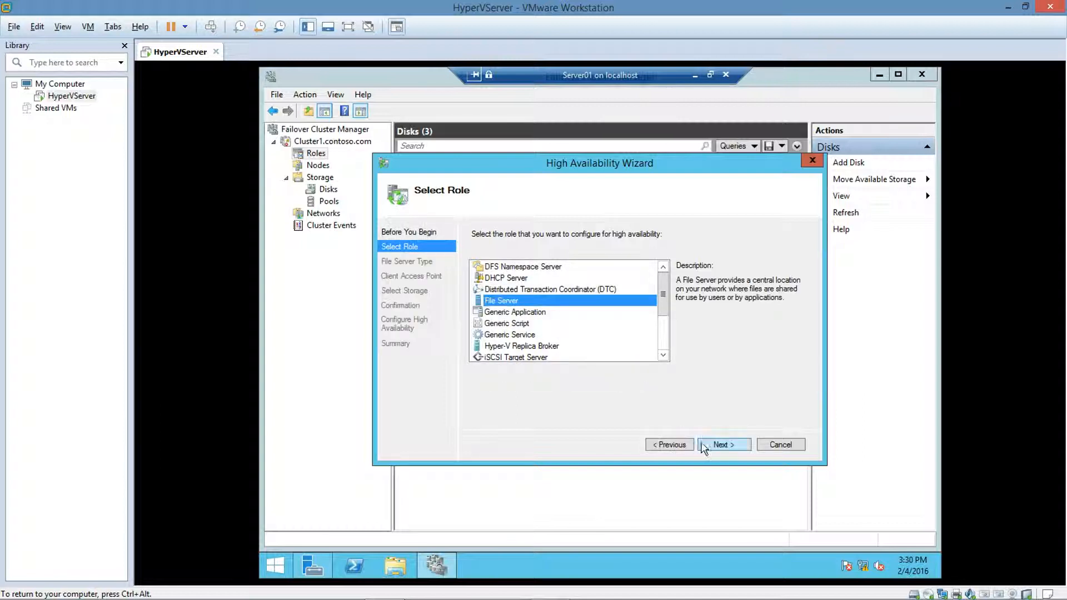
pyautogui.click(717, 445)
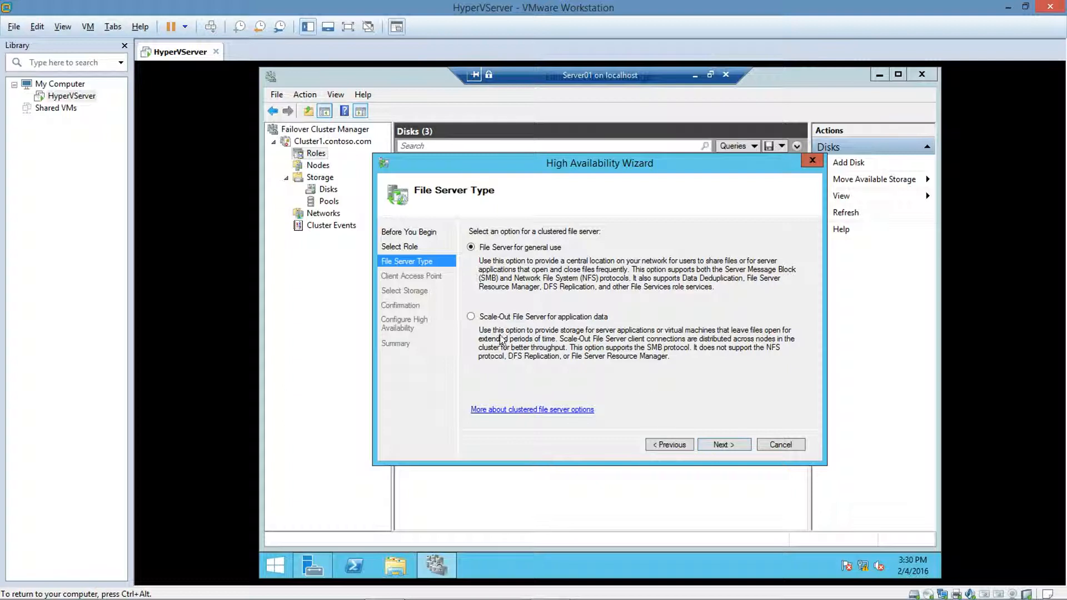
pyautogui.click(472, 318)
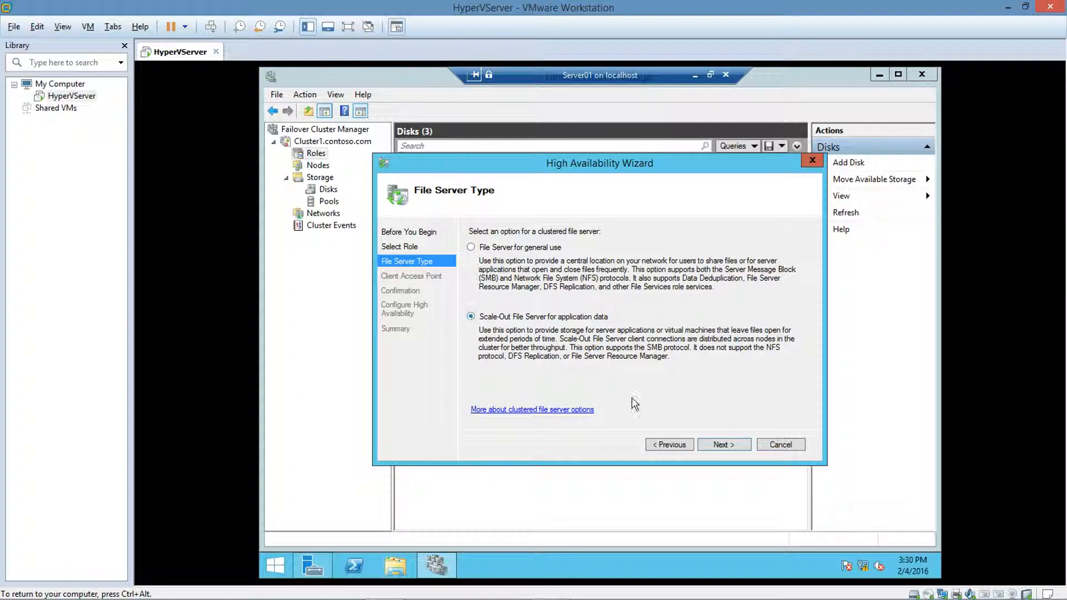
pyautogui.click(717, 445)
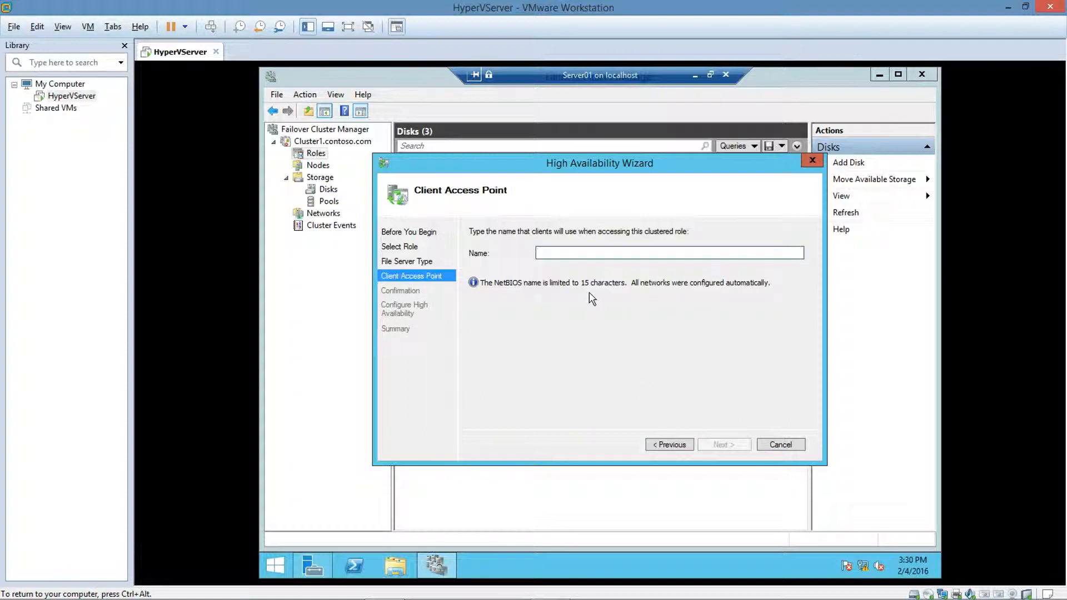
# Step: Name the client access point FileServer, create the role, and finish the High Availability Wizard
pyautogui.write('FileServer')
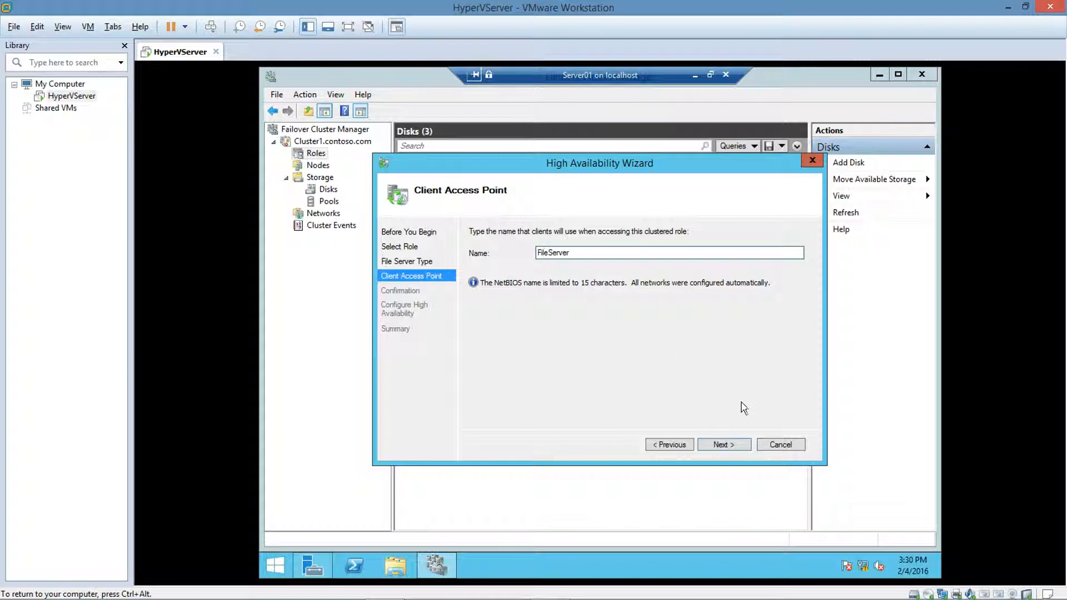
pyautogui.click(726, 446)
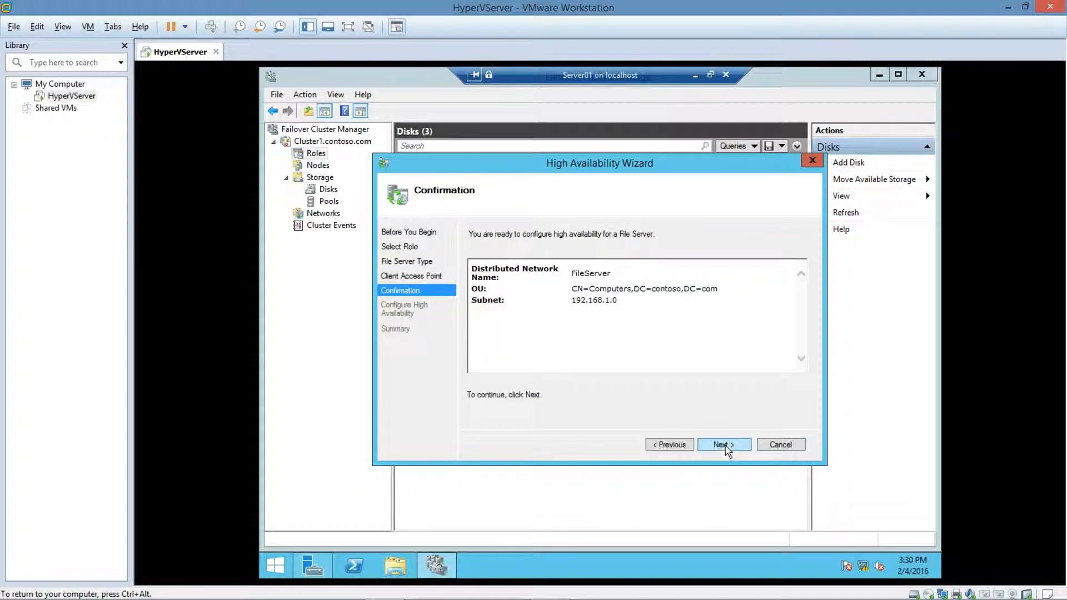
pyautogui.click(724, 445)
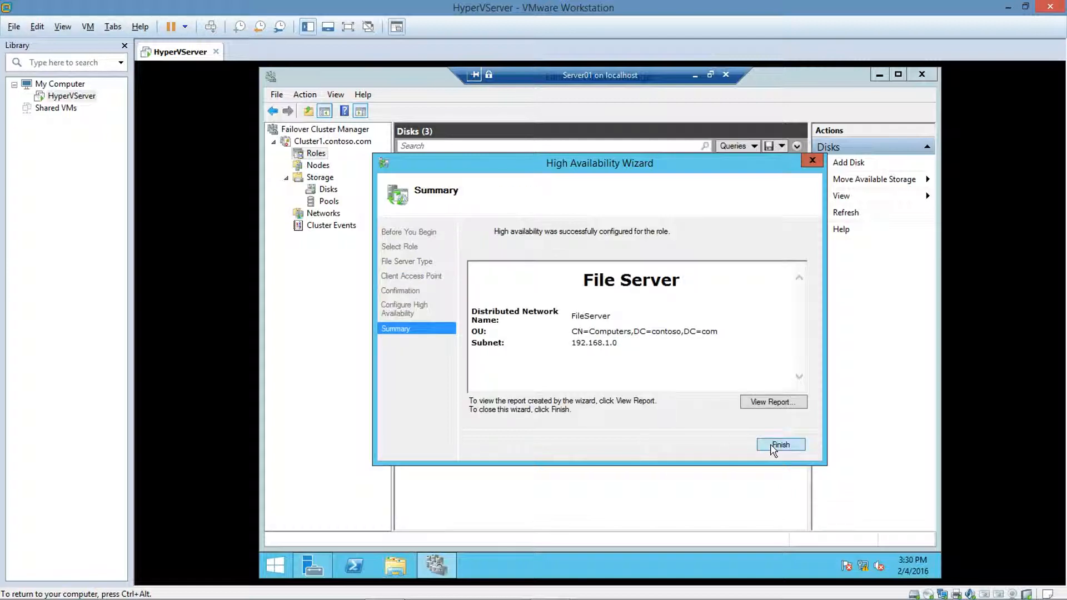
pyautogui.click(780, 445)
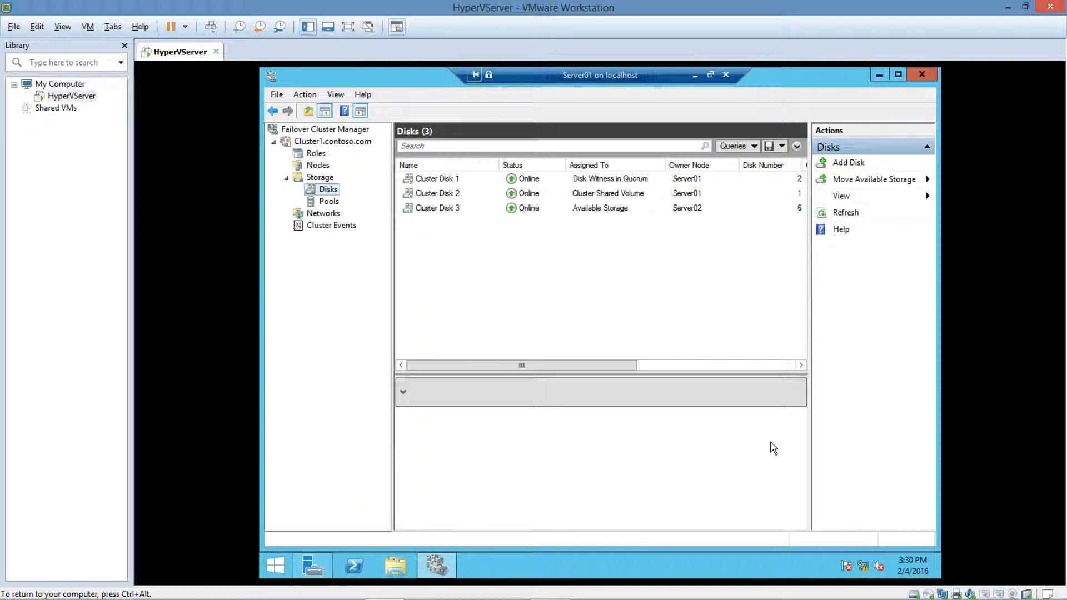
# Step: Move the FileServer role to node Server01
pyautogui.click(314, 154)
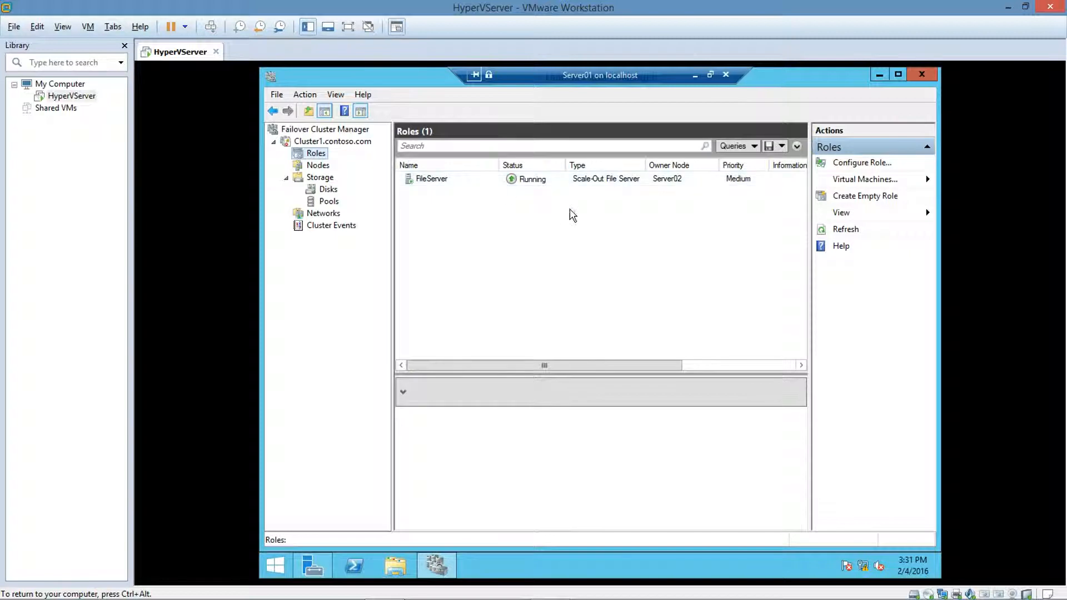
pyautogui.click(441, 180)
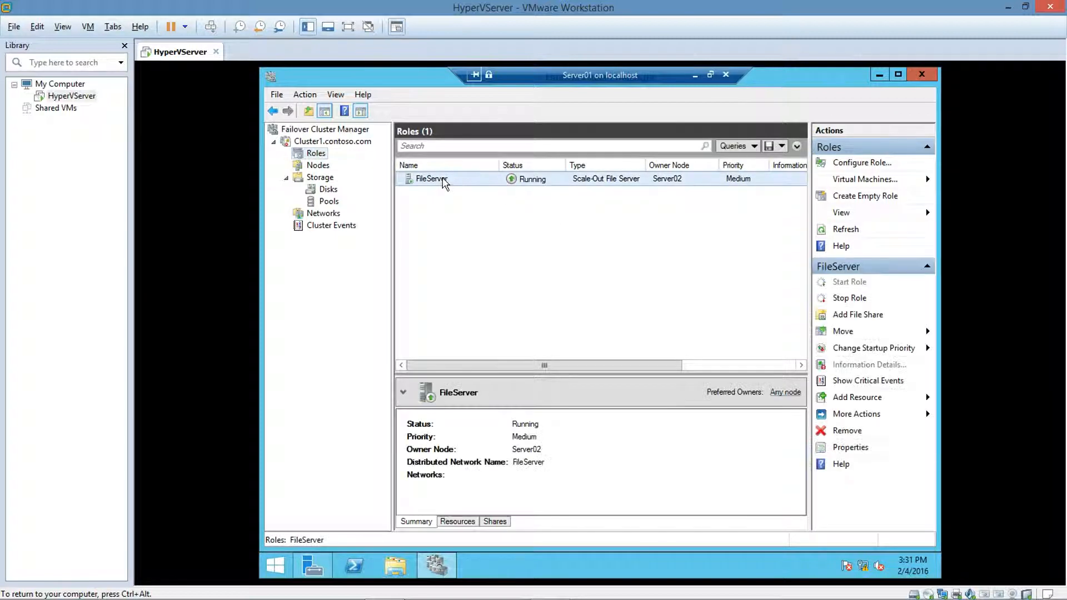
pyautogui.rightClick(445, 180)
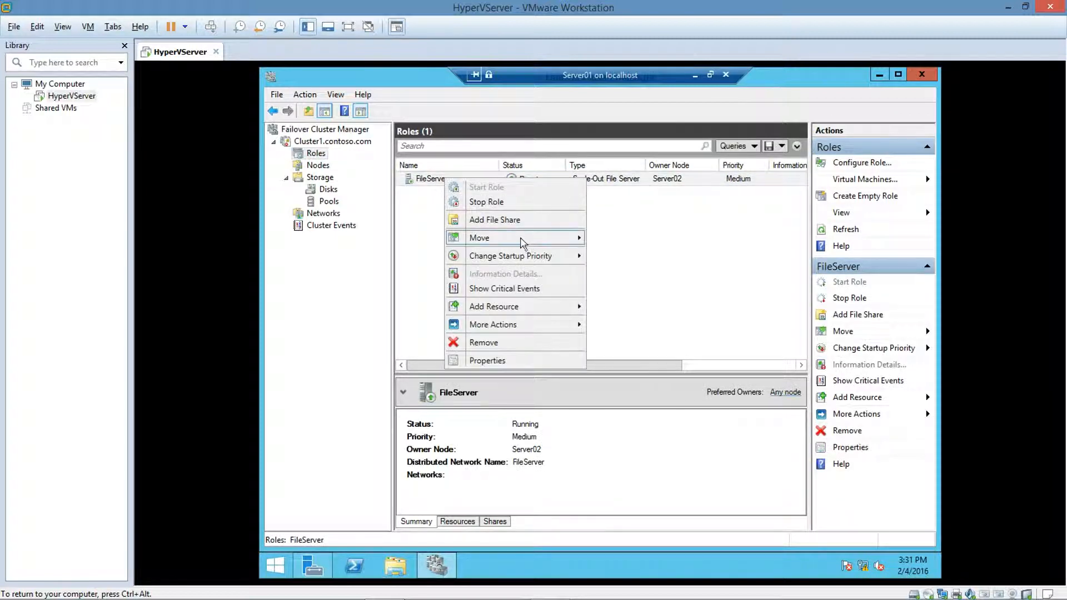
pyautogui.moveTo(528, 240)
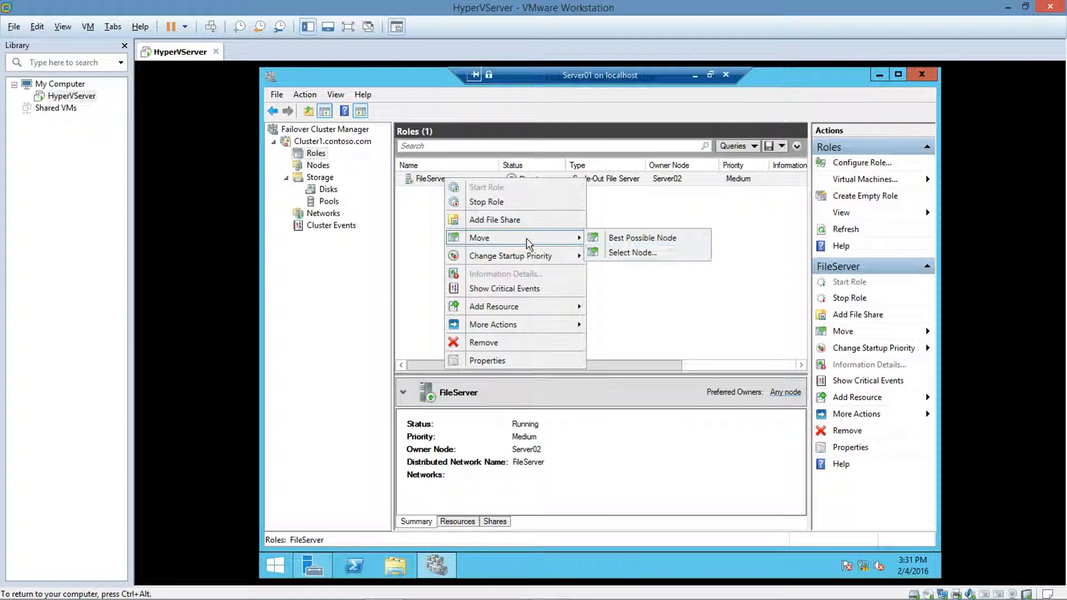
pyautogui.click(609, 254)
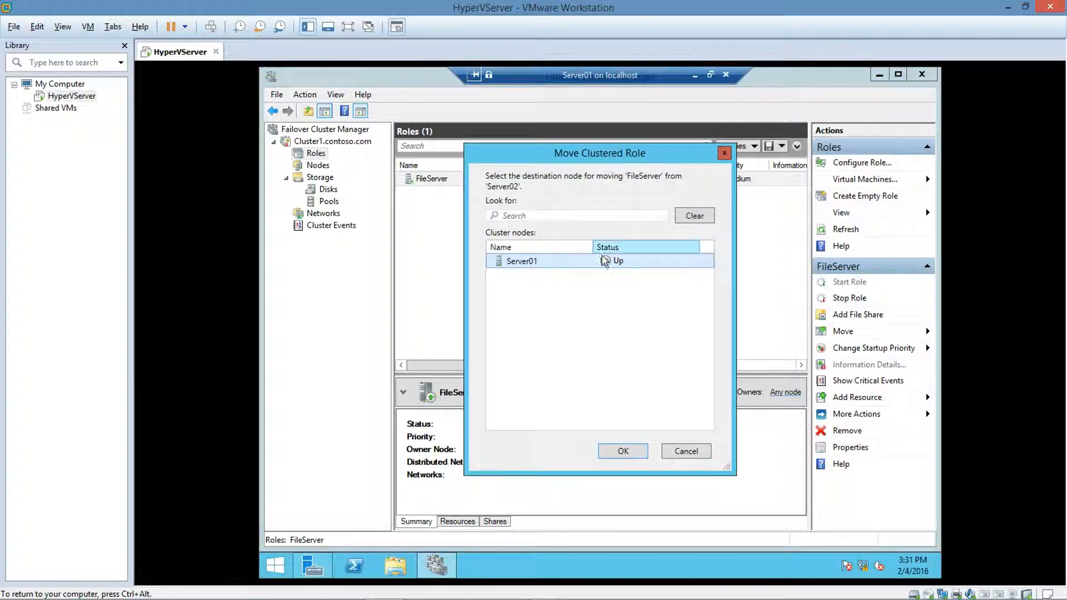
pyautogui.click(624, 450)
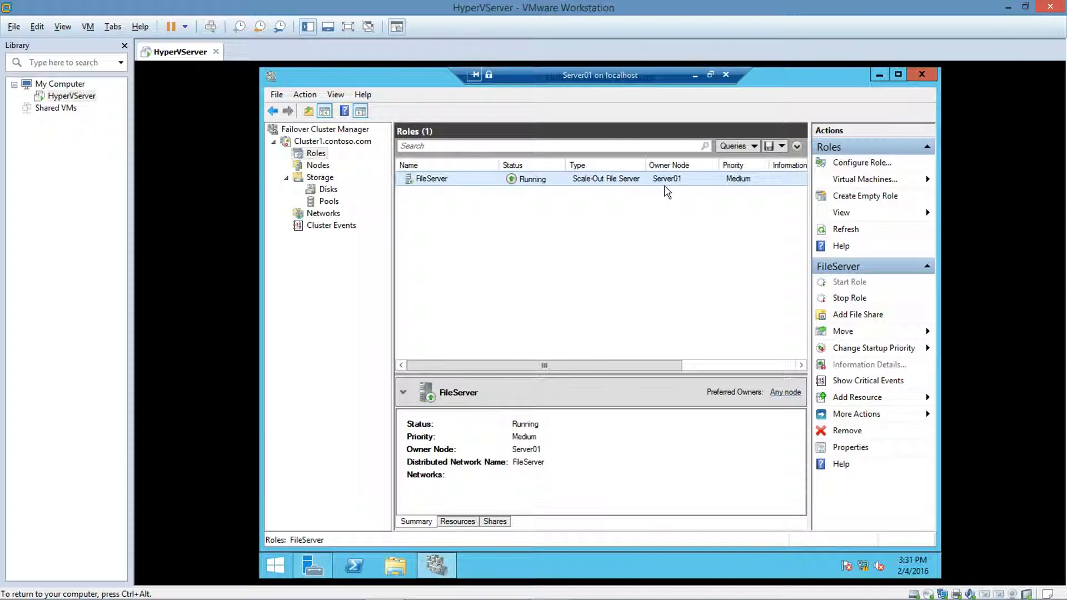
# Step: Add an SMB Share - Quick file share on server FileServer, placed by volume on C:\ClusterStorage\Volume1
pyautogui.rightClick(447, 185)
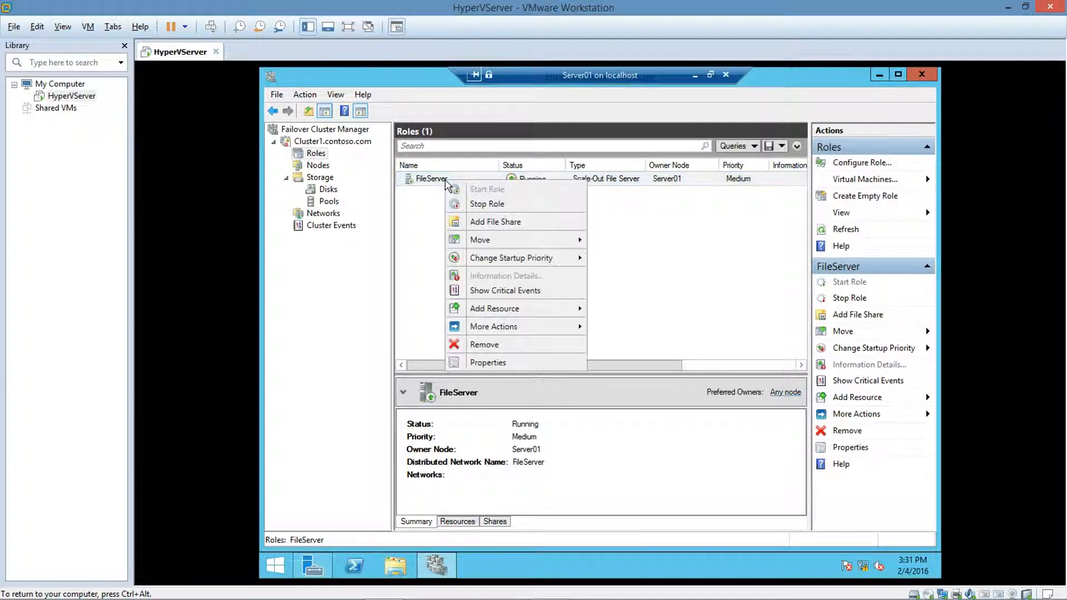
pyautogui.click(484, 221)
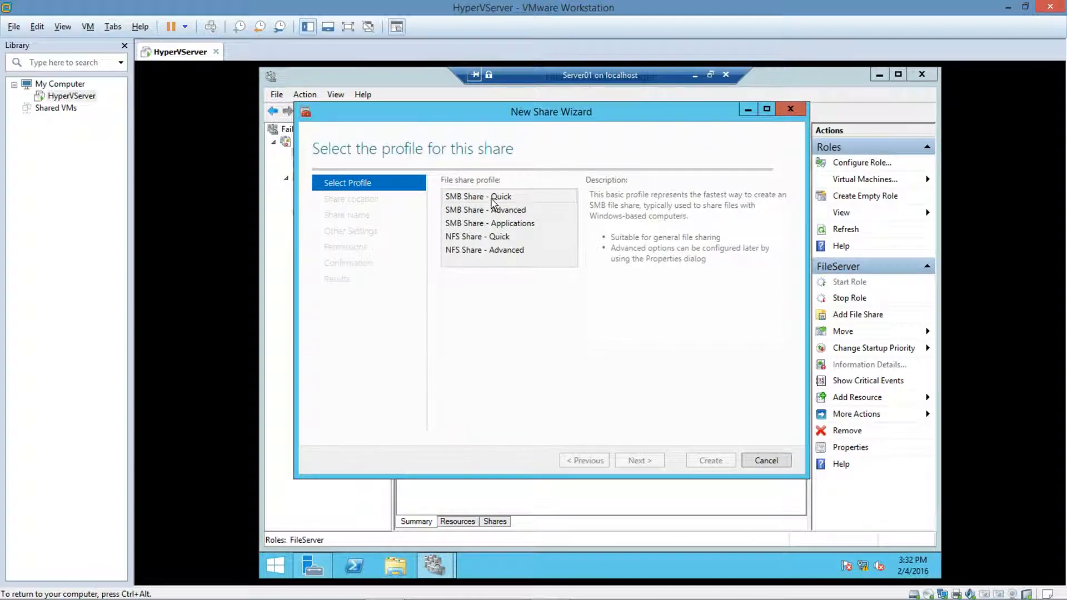
pyautogui.click(639, 460)
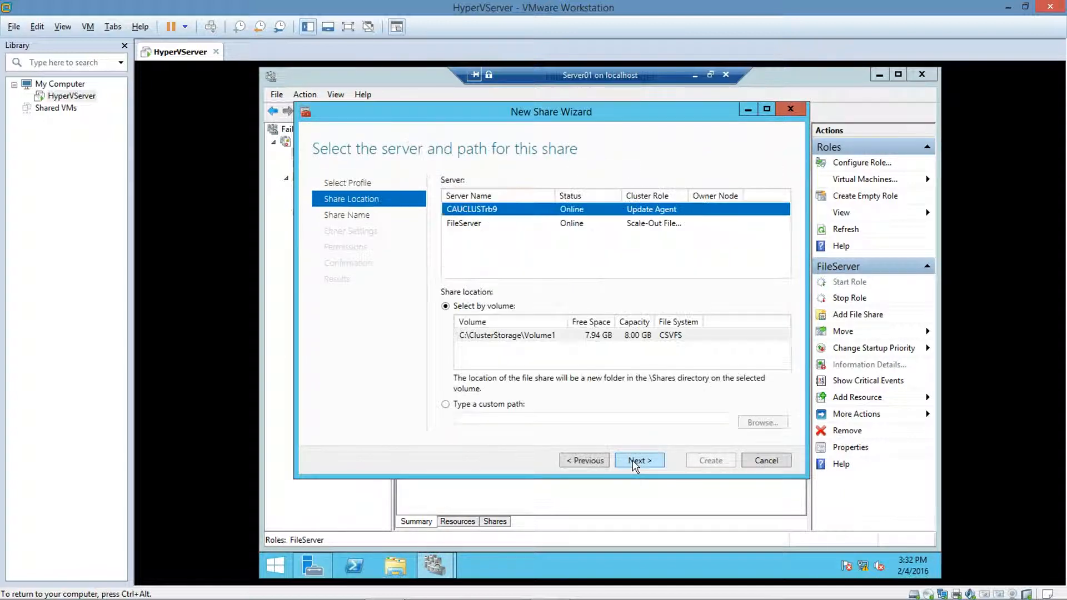
pyautogui.click(462, 223)
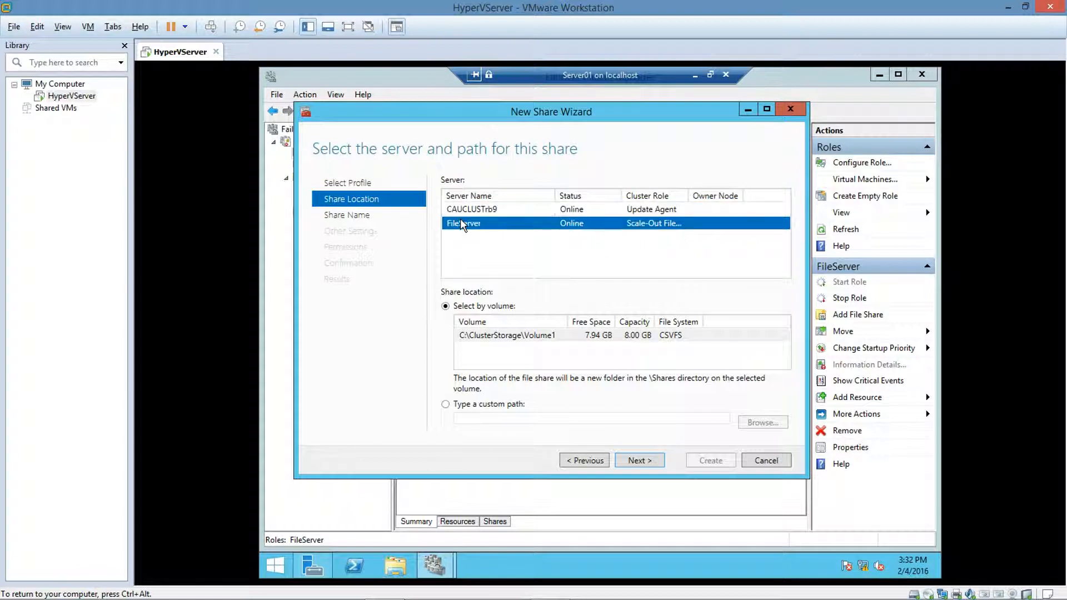
pyautogui.click(446, 306)
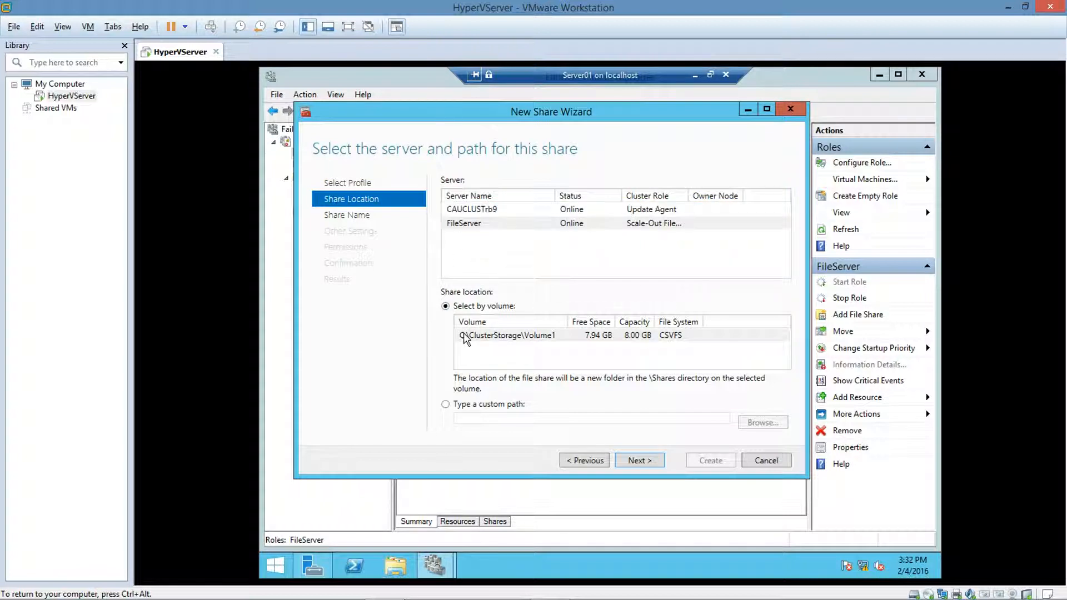
pyautogui.click(638, 461)
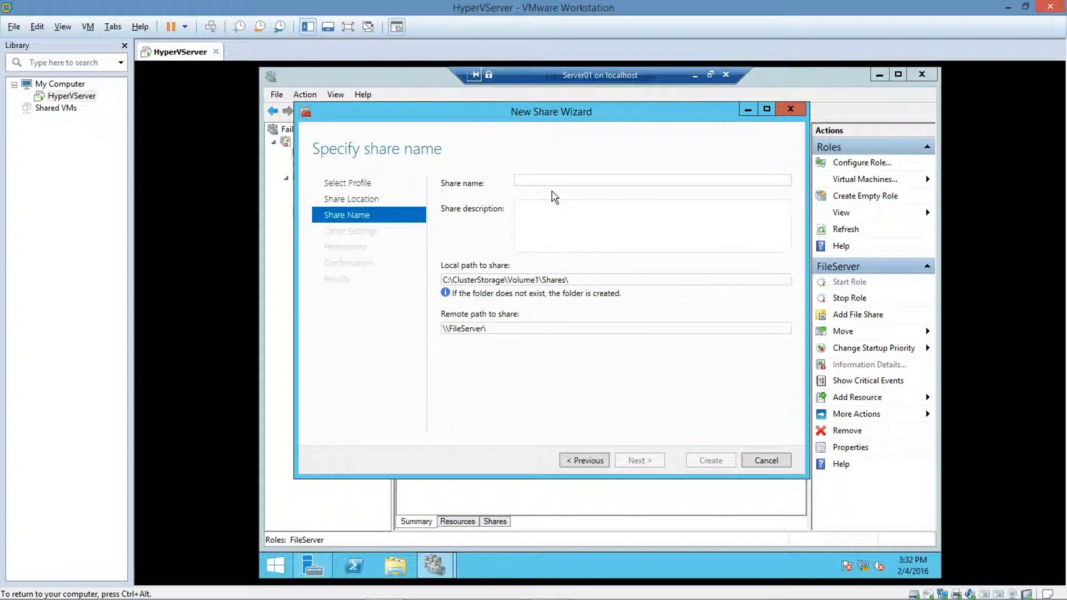
# Step: Name the share Data and enable access-based enumeration
pyautogui.write('Data')
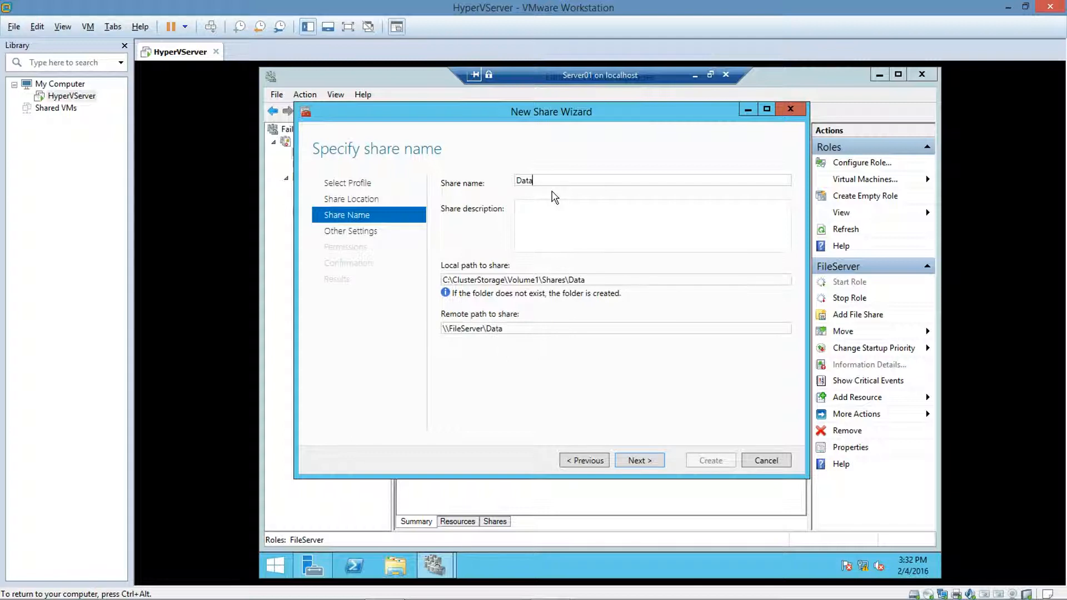
pyautogui.click(632, 462)
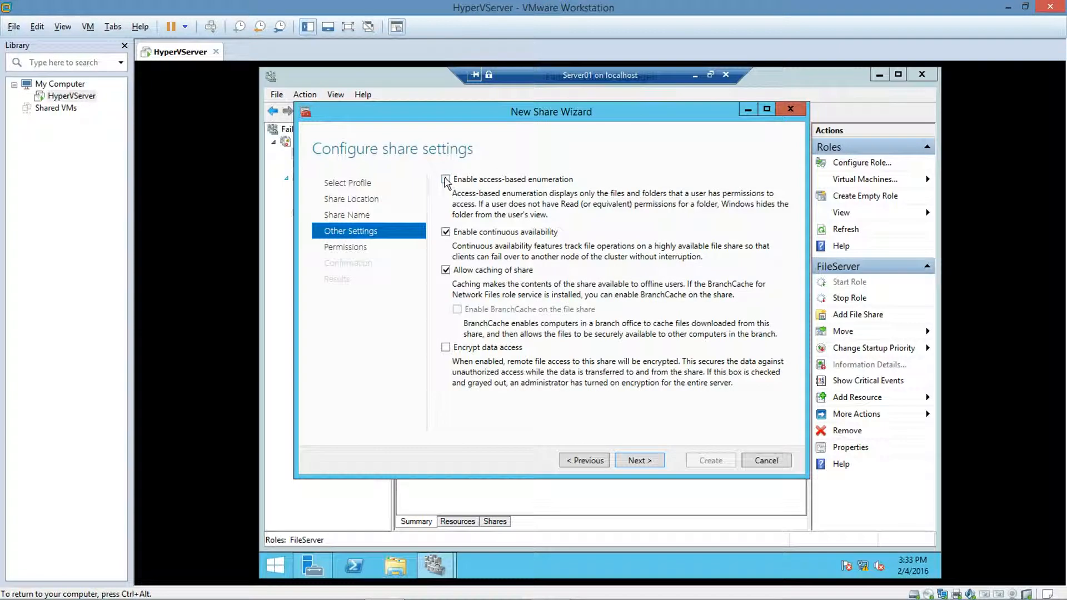
pyautogui.click(653, 462)
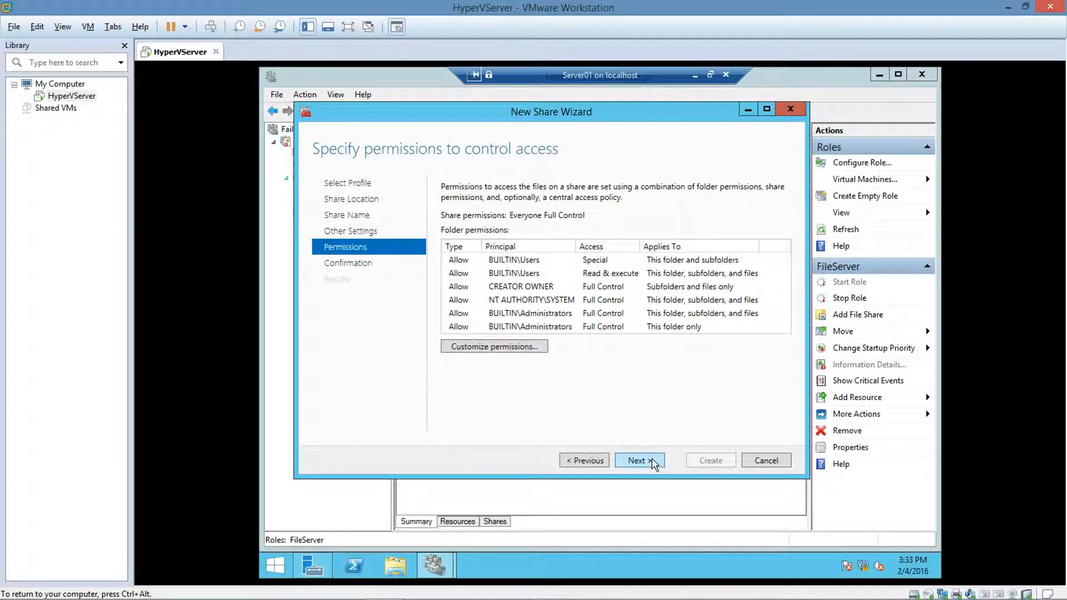
# Step: Keep the default permissions, create the share, and close the New Share Wizard
pyautogui.click(651, 462)
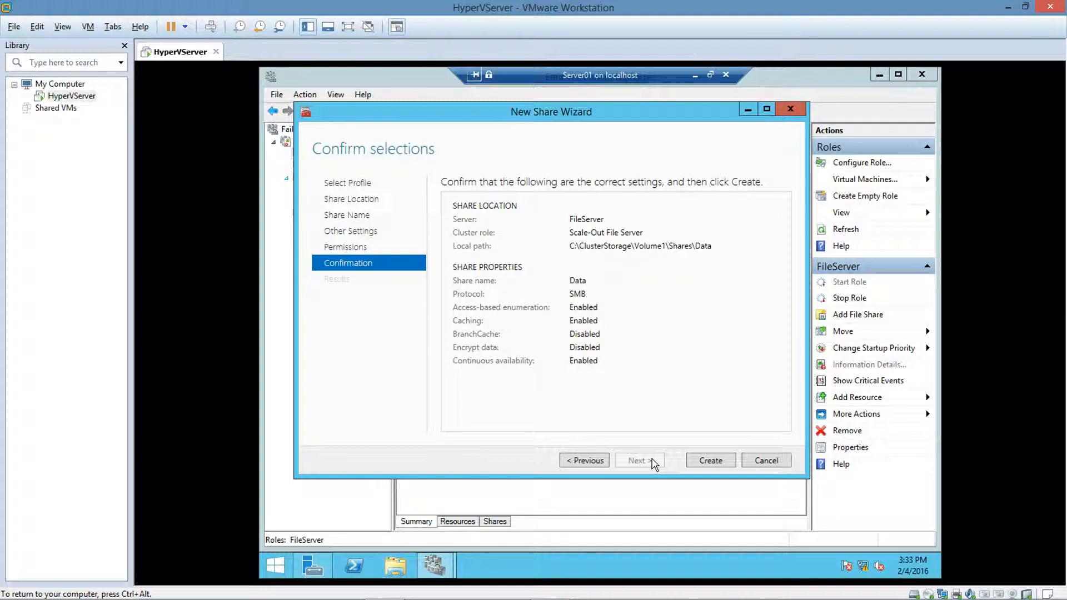
pyautogui.click(716, 461)
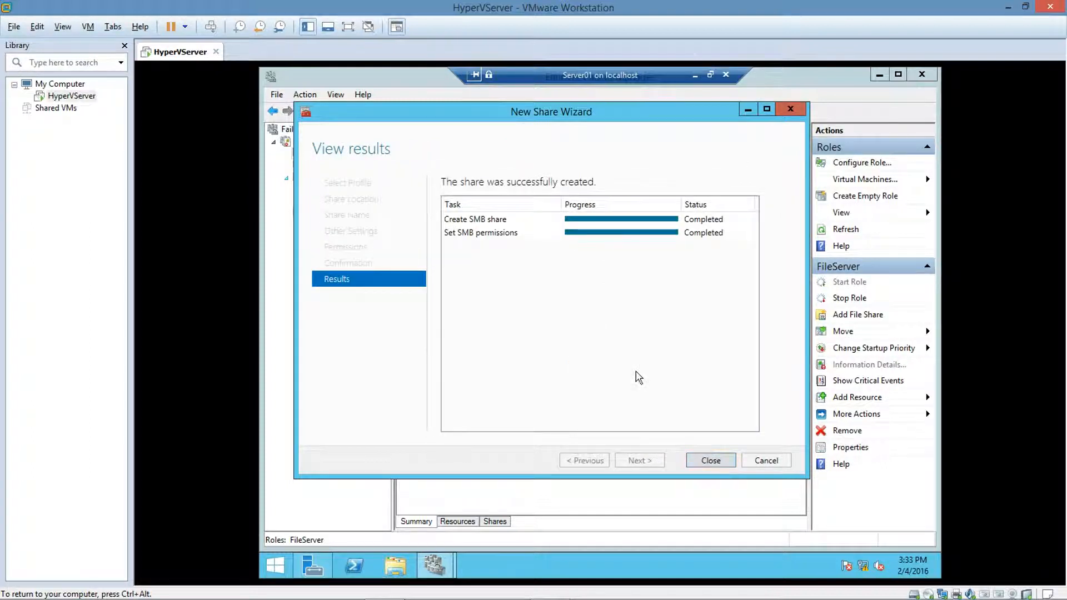
pyautogui.click(707, 460)
# Step: Open the FileServer role's properties and clear Server01 from its preferred owners, applying the change
pyautogui.rightClick(445, 185)
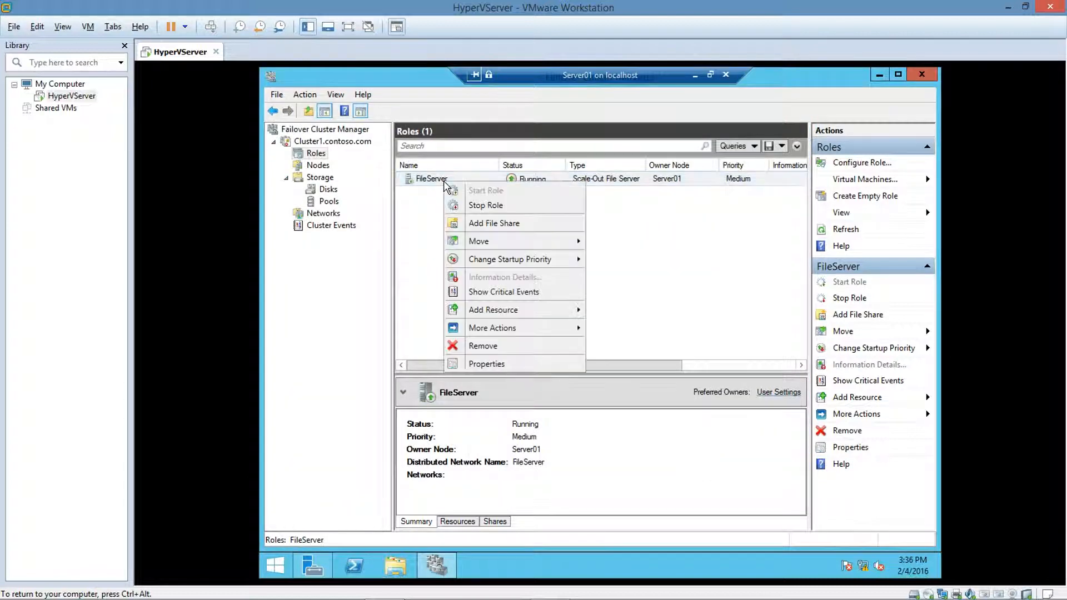
pyautogui.click(479, 364)
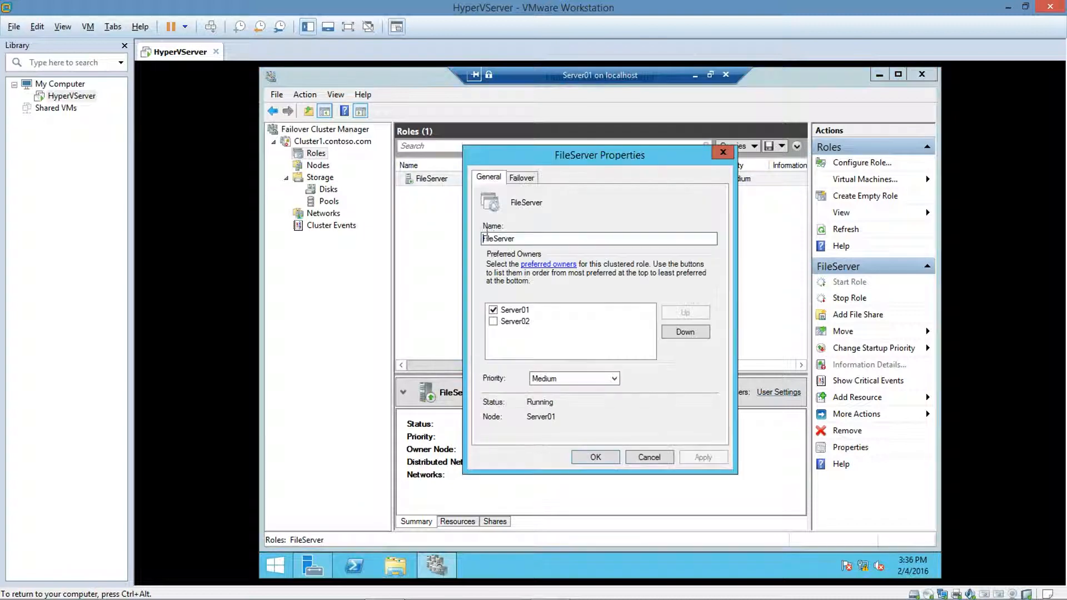
pyautogui.click(513, 178)
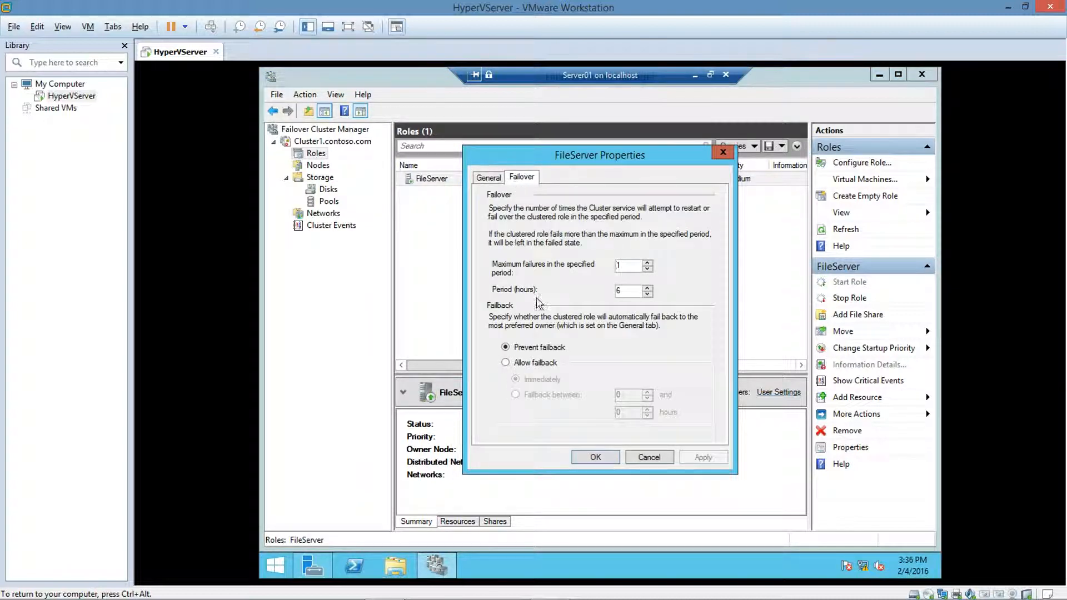
pyautogui.moveTo(521, 273)
pyautogui.click(483, 179)
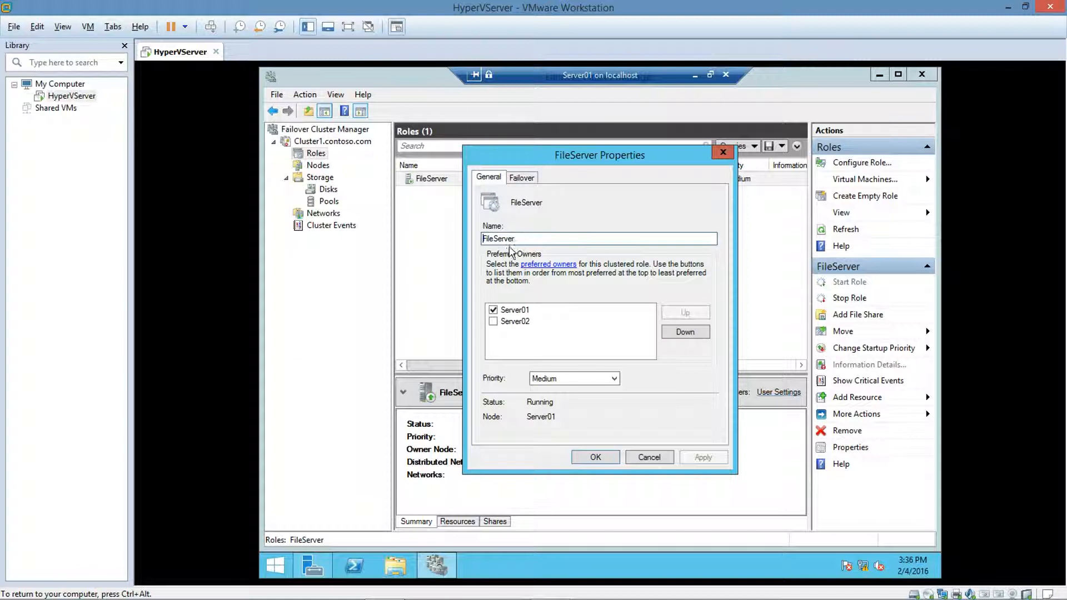
pyautogui.click(495, 312)
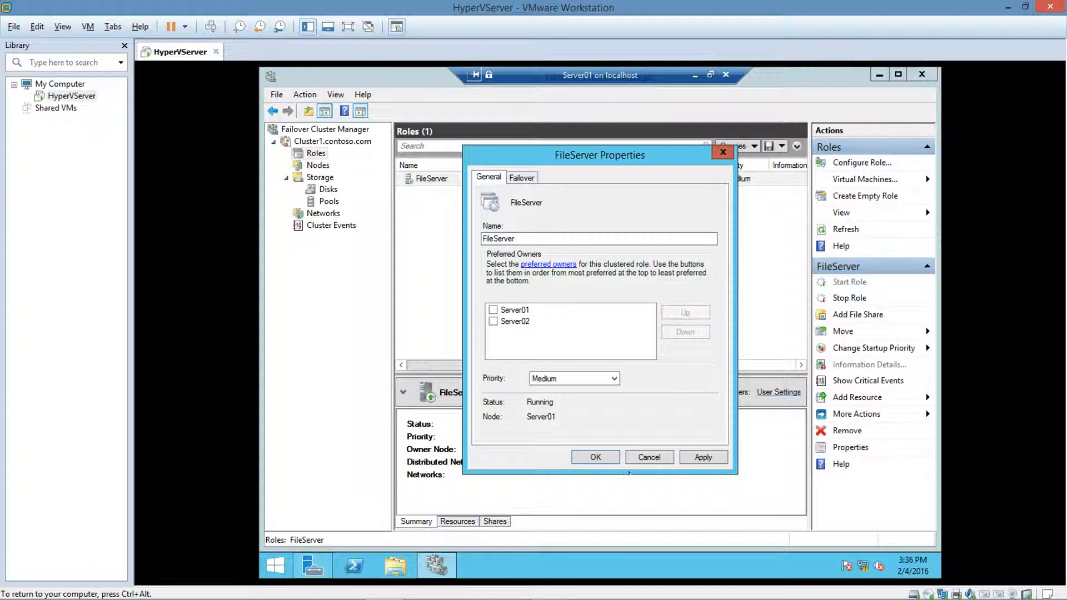
pyautogui.click(682, 458)
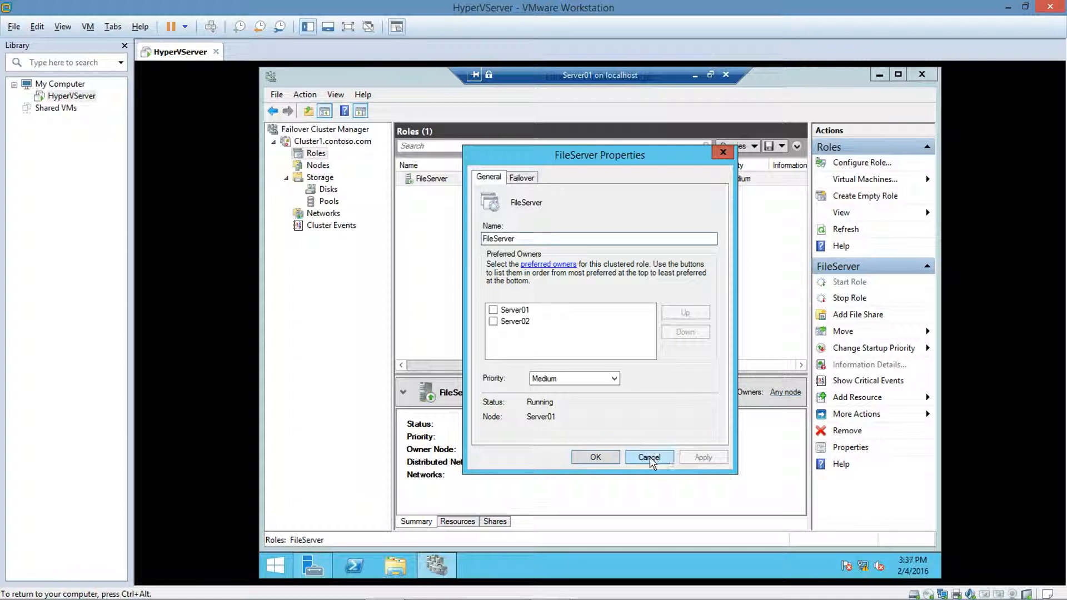
pyautogui.click(613, 459)
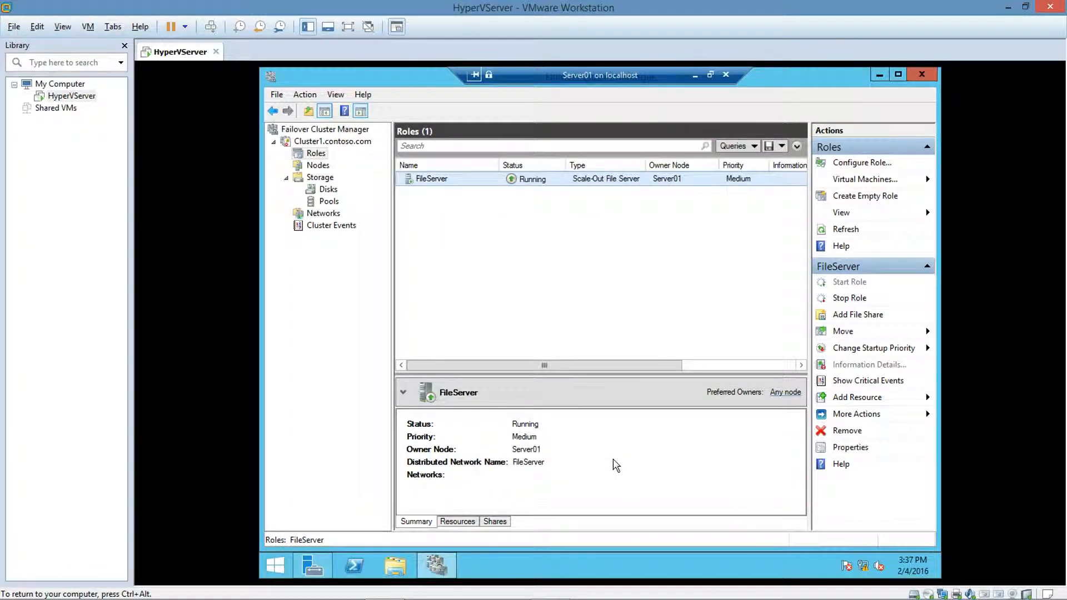
# Step: Move the core cluster resources of Cluster1 to node Server02
pyautogui.click(331, 153)
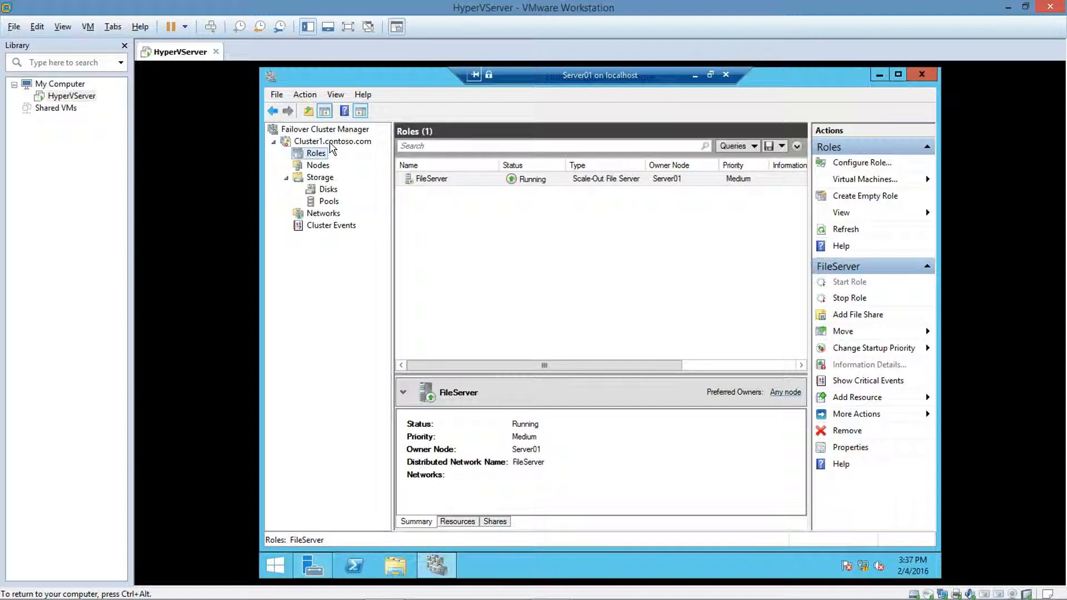
pyautogui.click(331, 142)
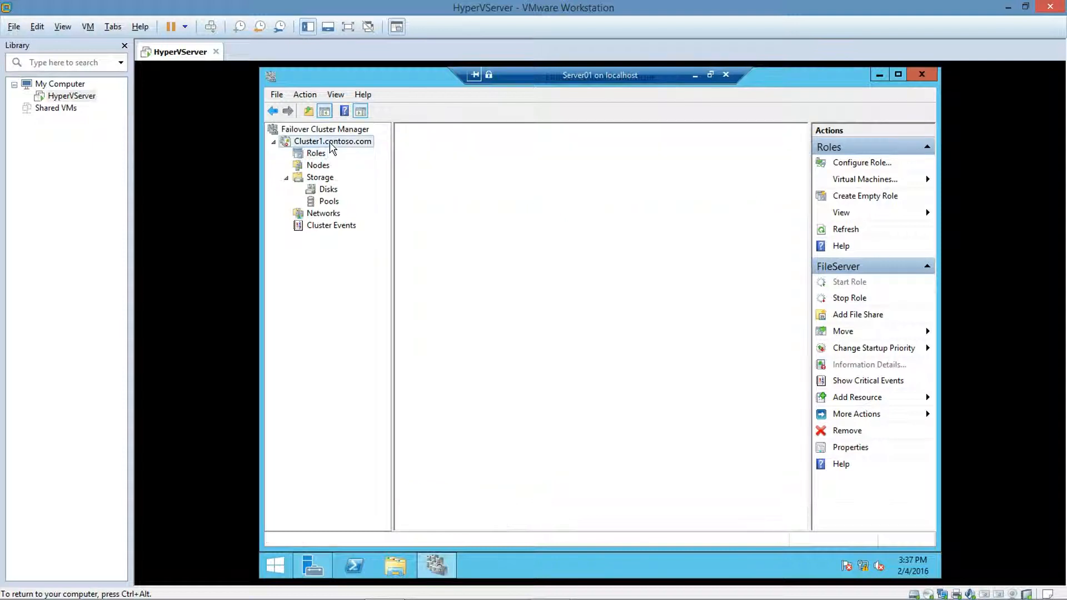
pyautogui.rightClick(329, 142)
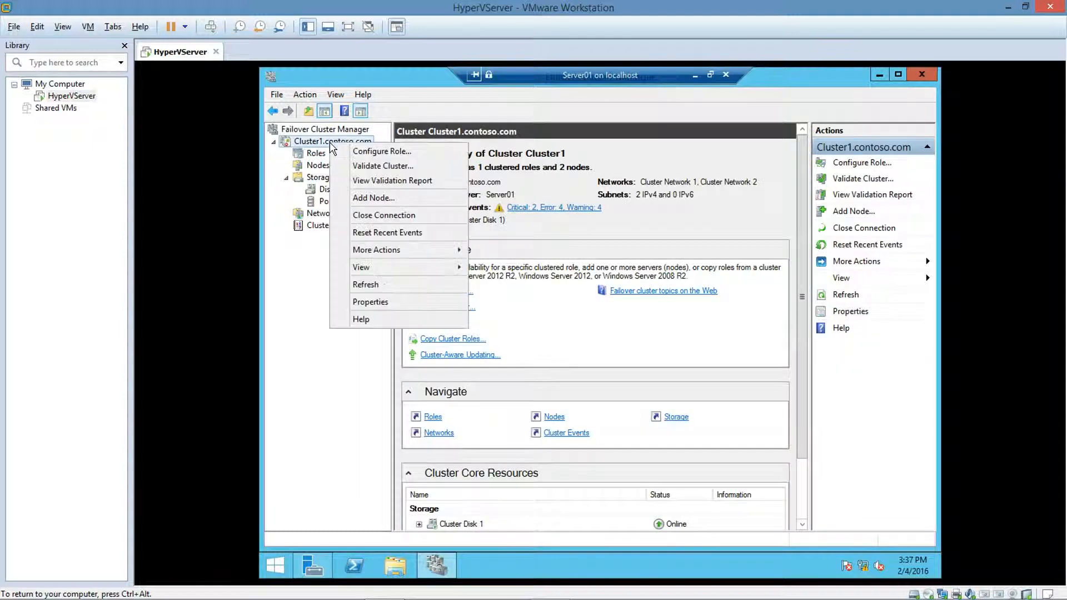
pyautogui.moveTo(440, 253)
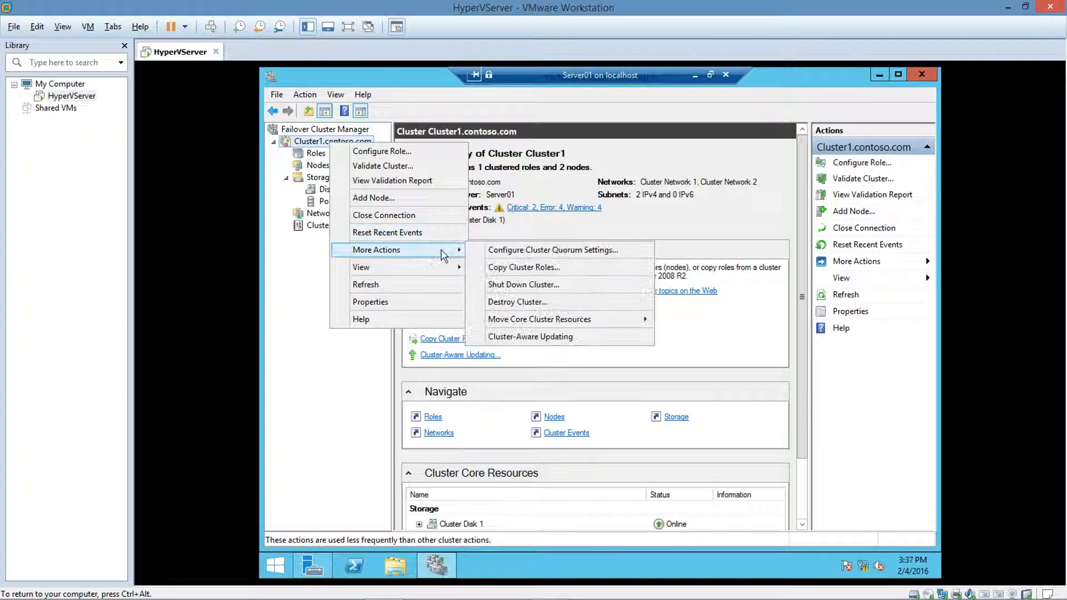
pyautogui.moveTo(537, 322)
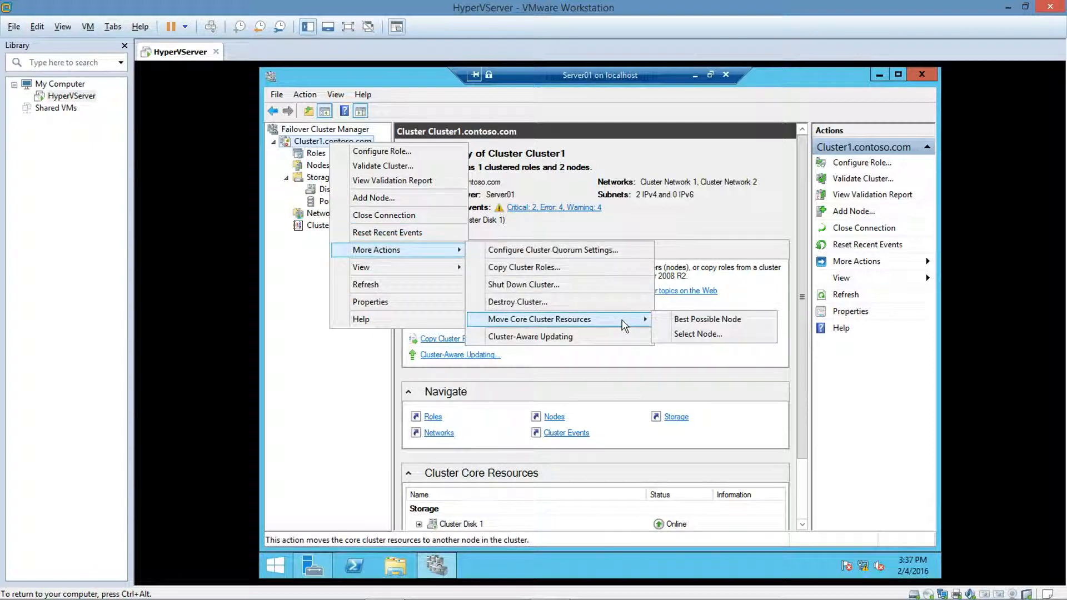
pyautogui.click(680, 334)
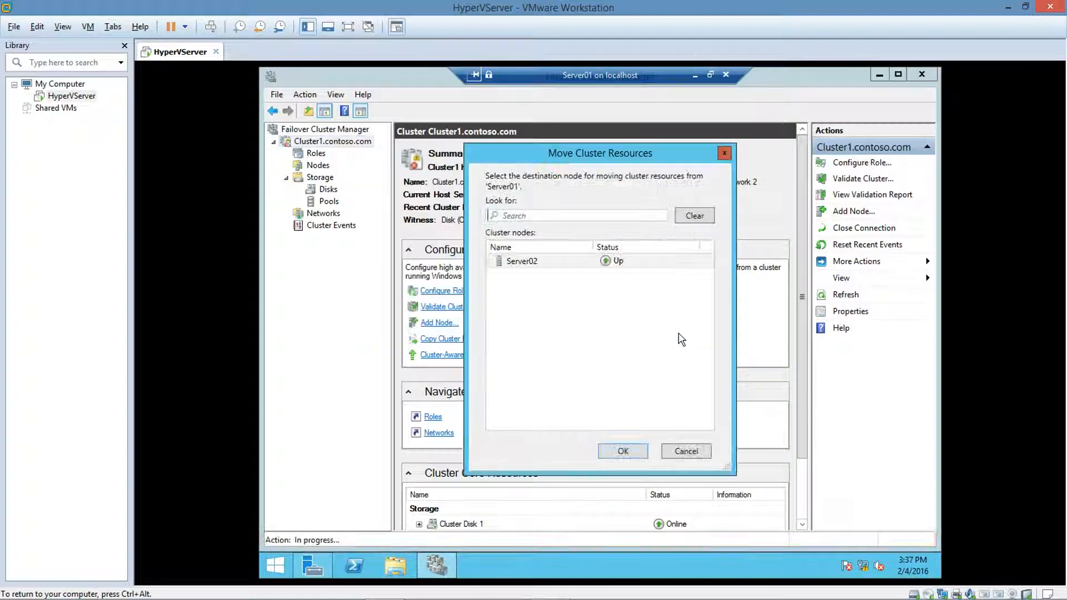
pyautogui.doubleClick(561, 266)
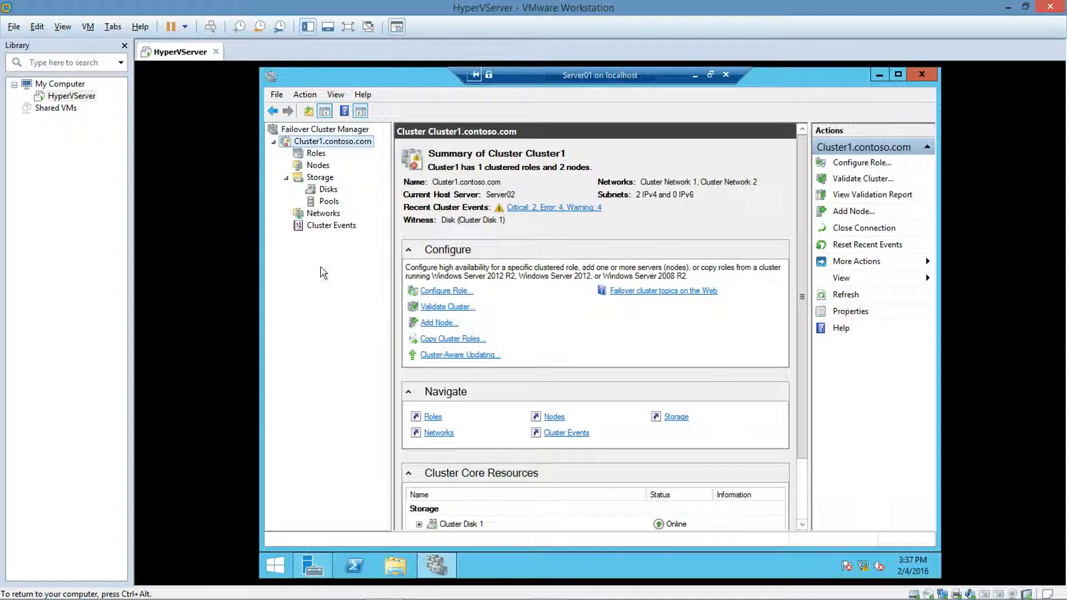
# Step: Move the FileServer role to node Server02
pyautogui.click(315, 154)
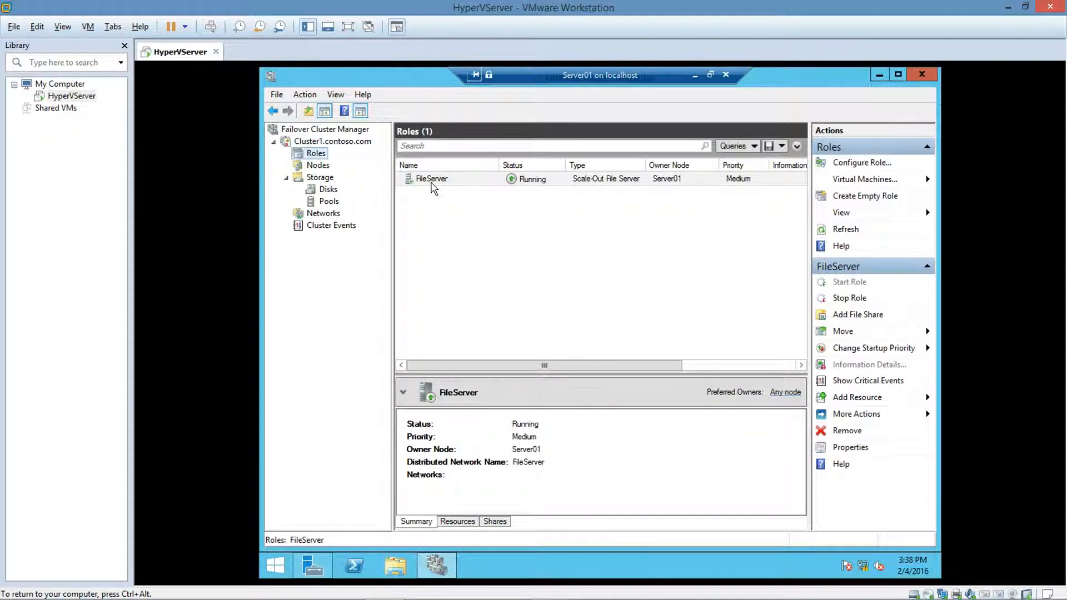
pyautogui.rightClick(433, 187)
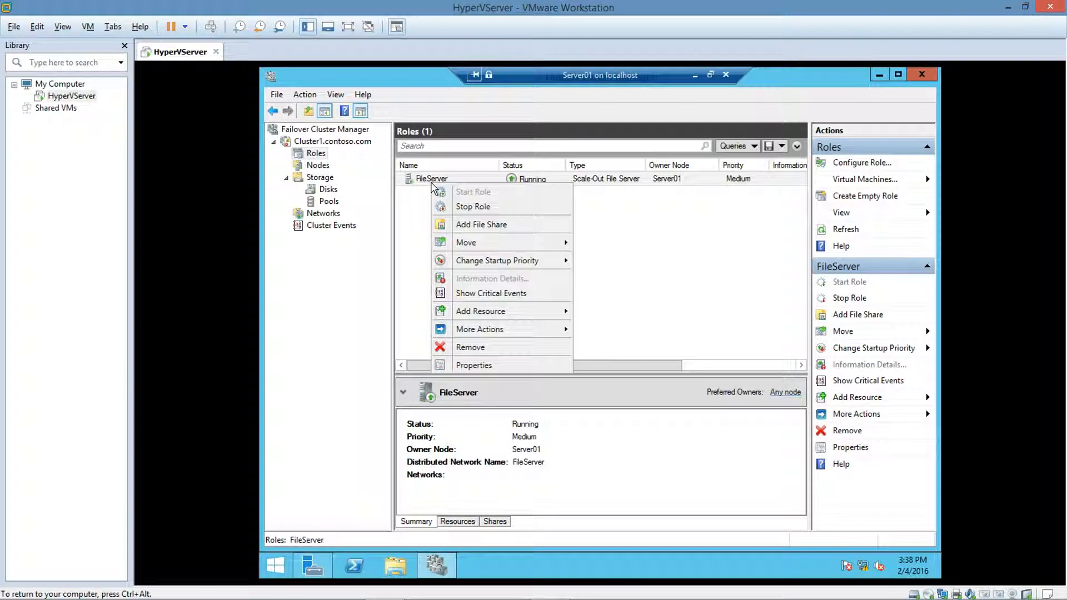
pyautogui.moveTo(514, 245)
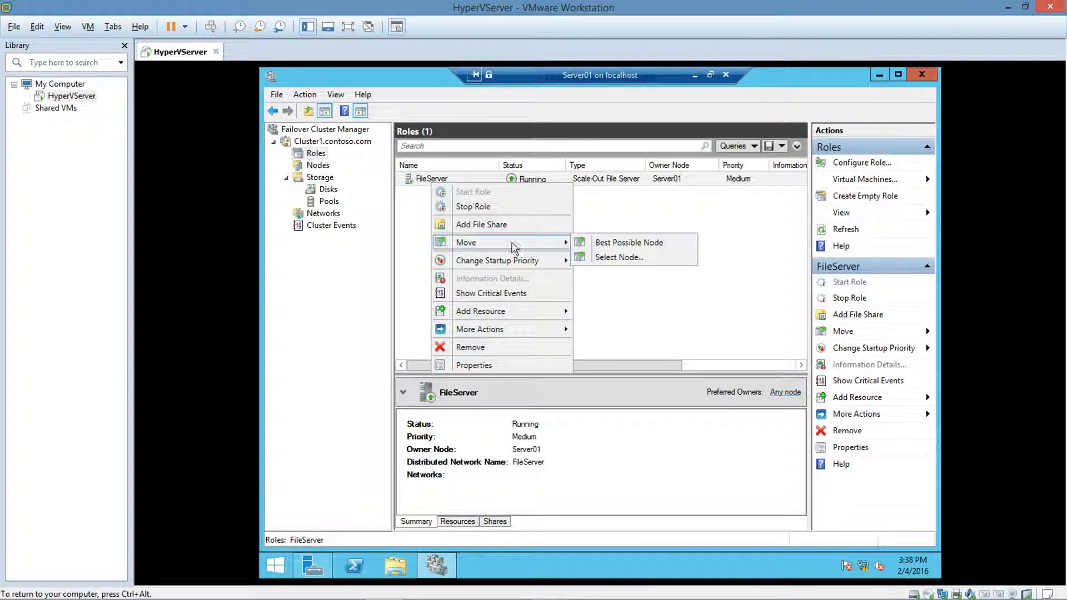
pyautogui.click(594, 258)
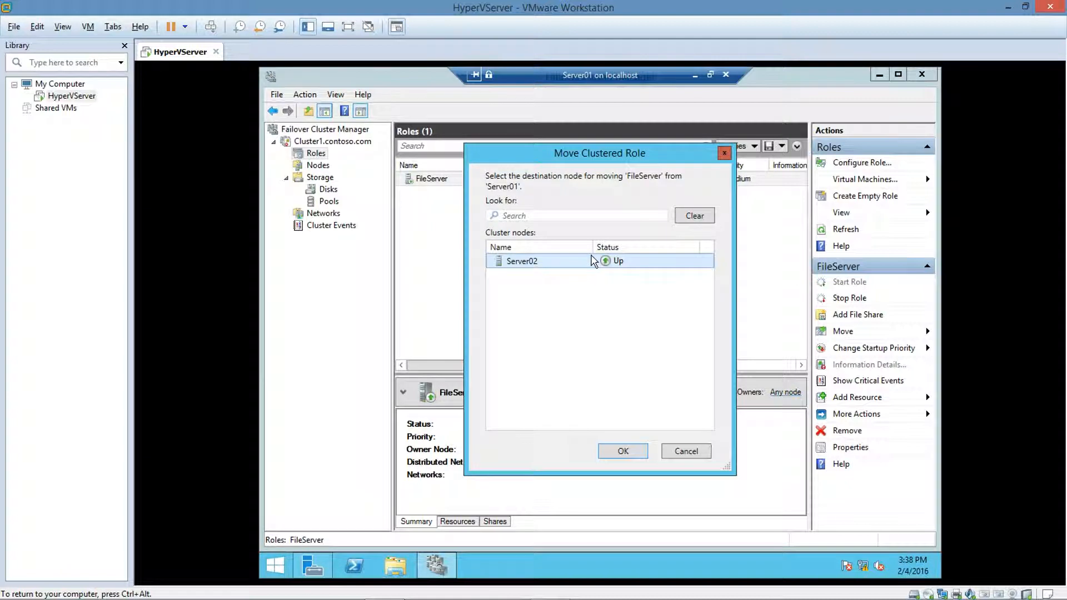
pyautogui.doubleClick(594, 261)
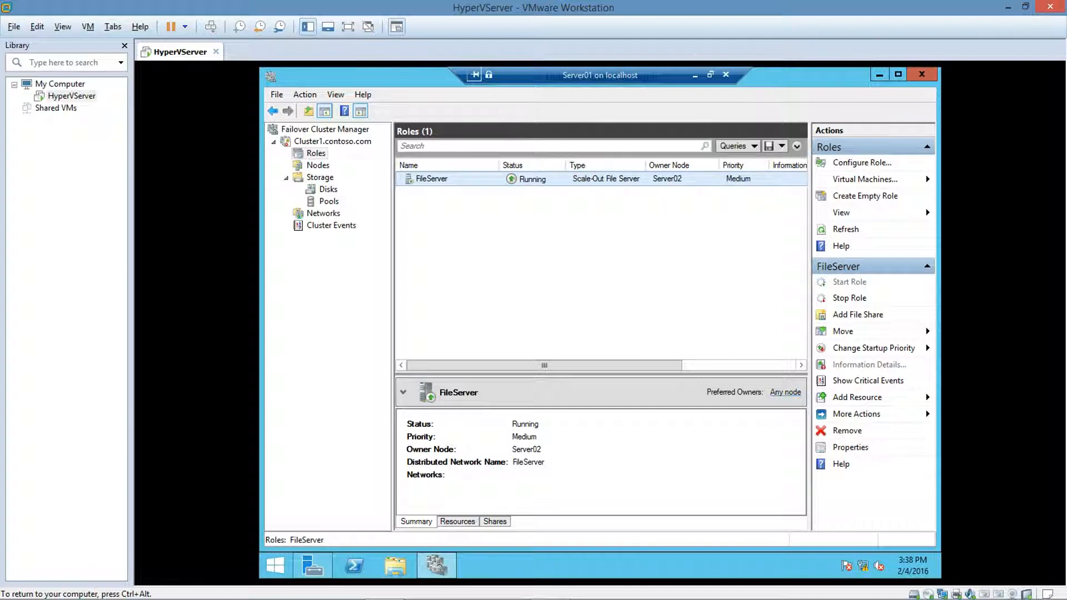
# Step: Reset the Server02 virtual machine in Hyper-V Manager, then return to the Server01 cluster console
pyautogui.click(694, 75)
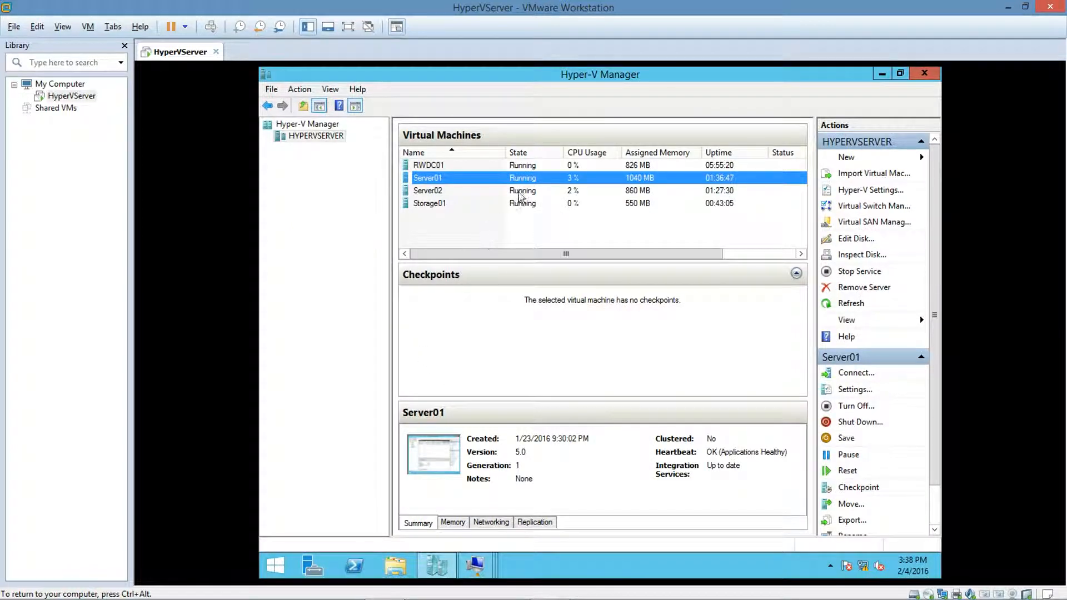
pyautogui.rightClick(524, 190)
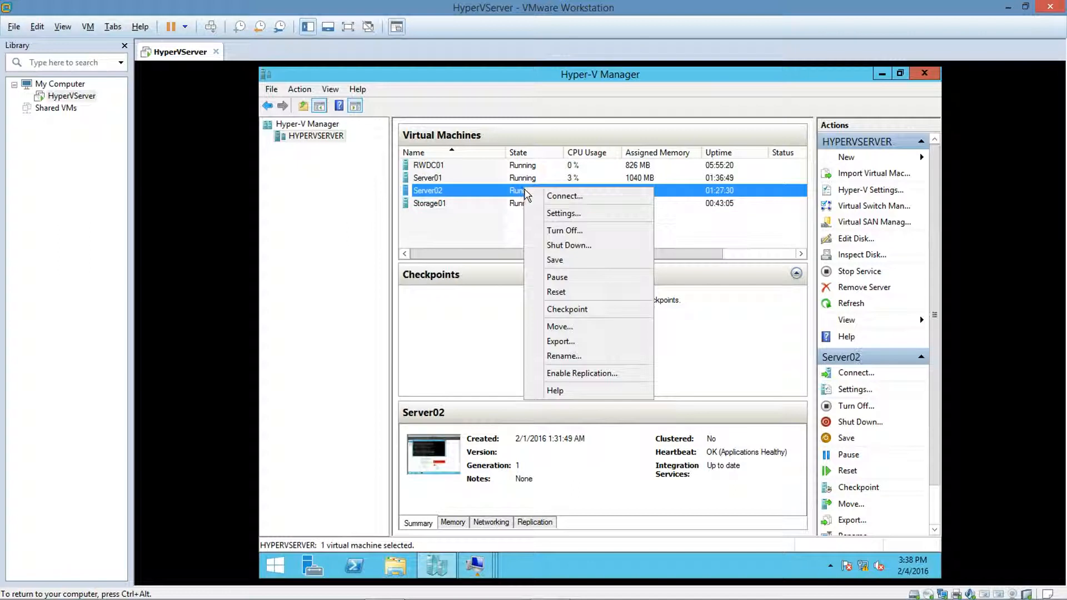
pyautogui.click(552, 293)
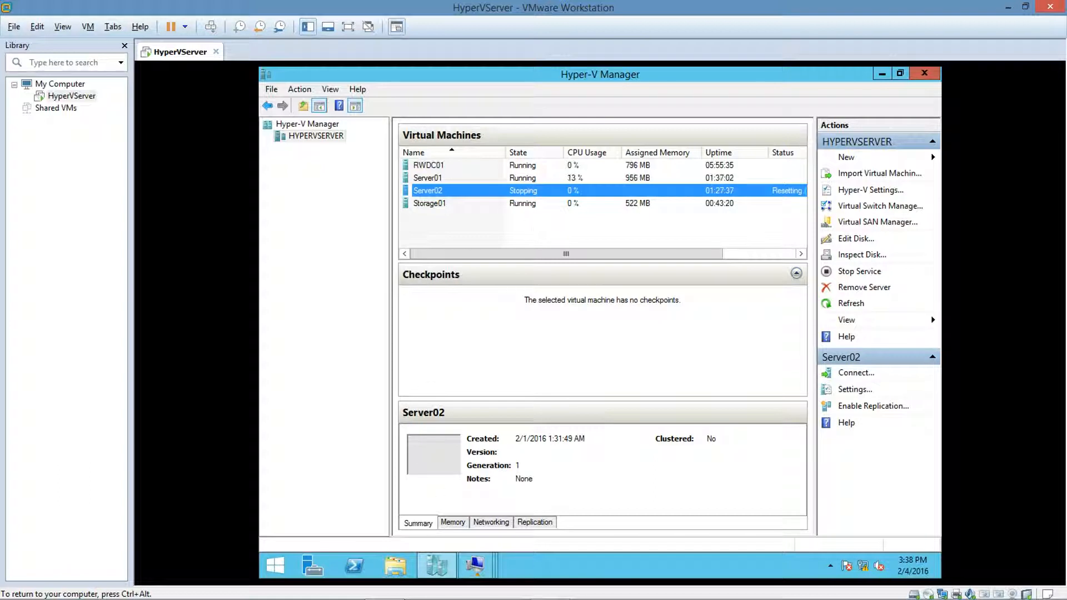
pyautogui.click(477, 565)
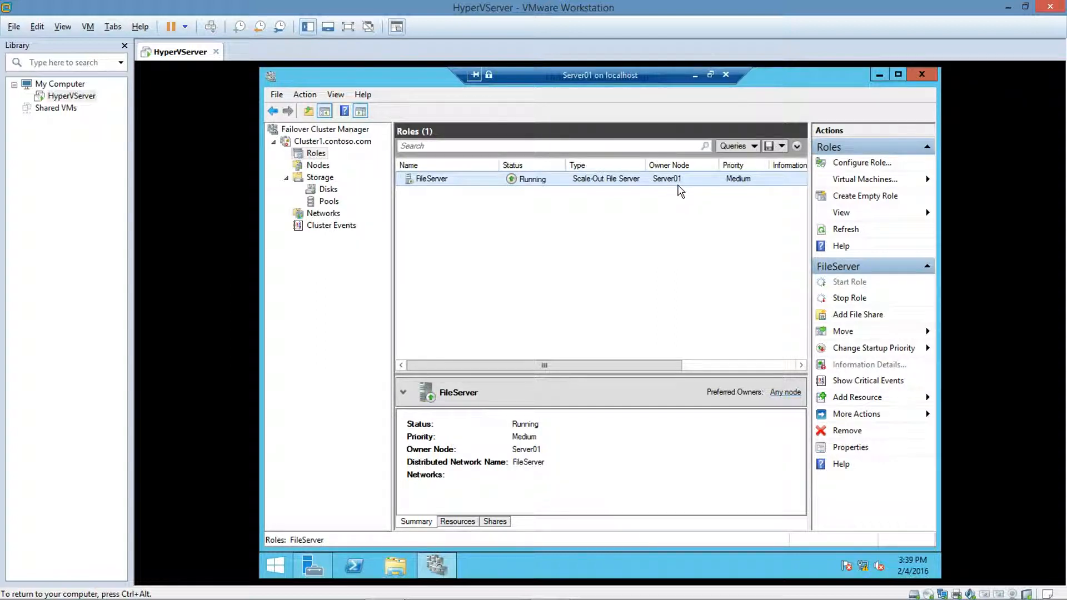
# Step: Pause cluster node Server01 and drain its roles
pyautogui.click(693, 74)
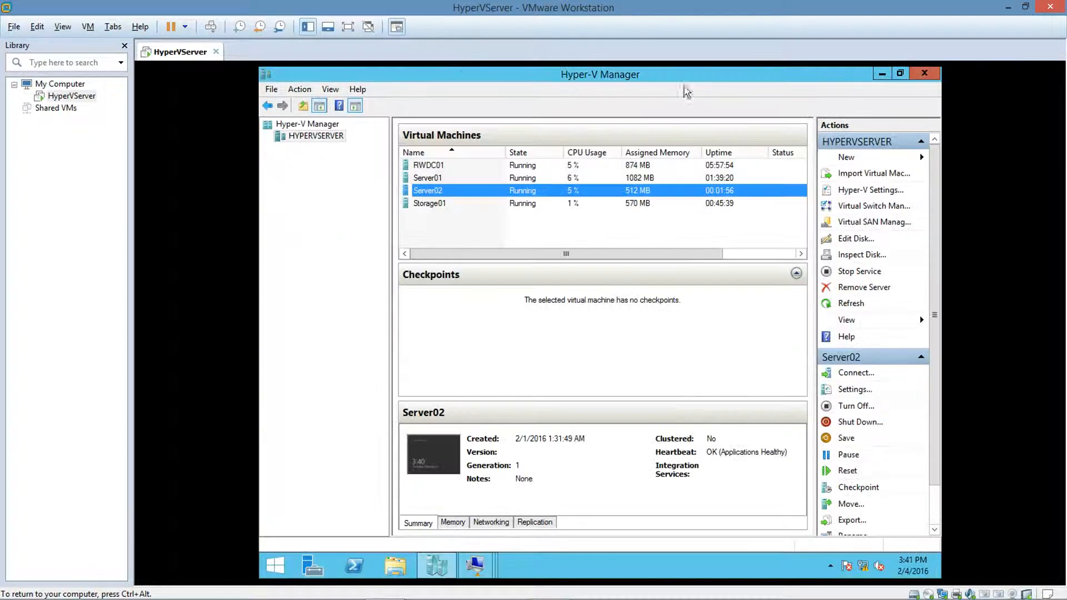
pyautogui.rightClick(527, 181)
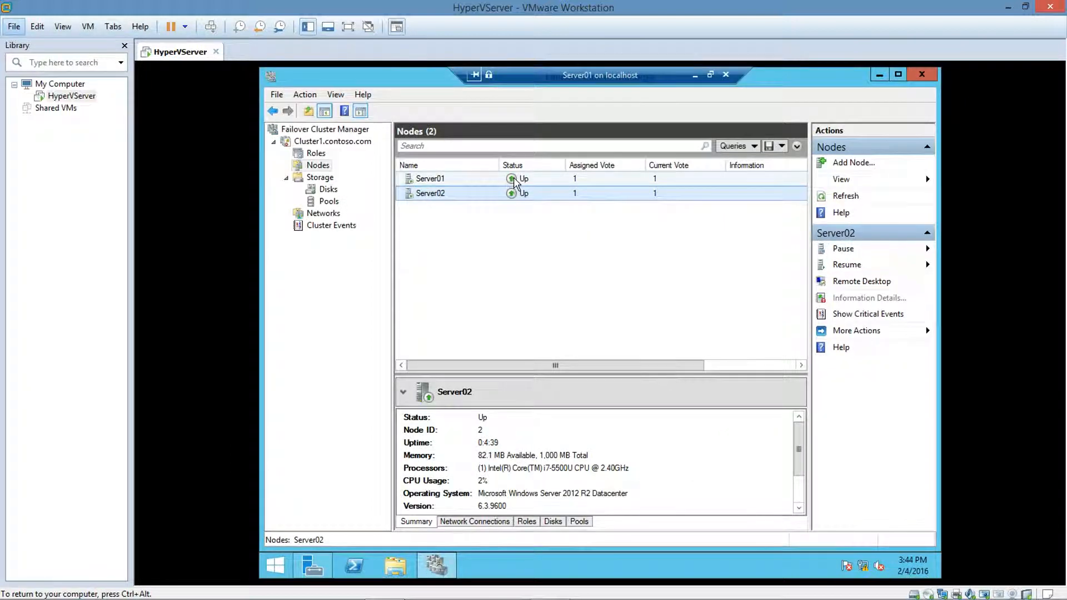
pyautogui.rightClick(516, 182)
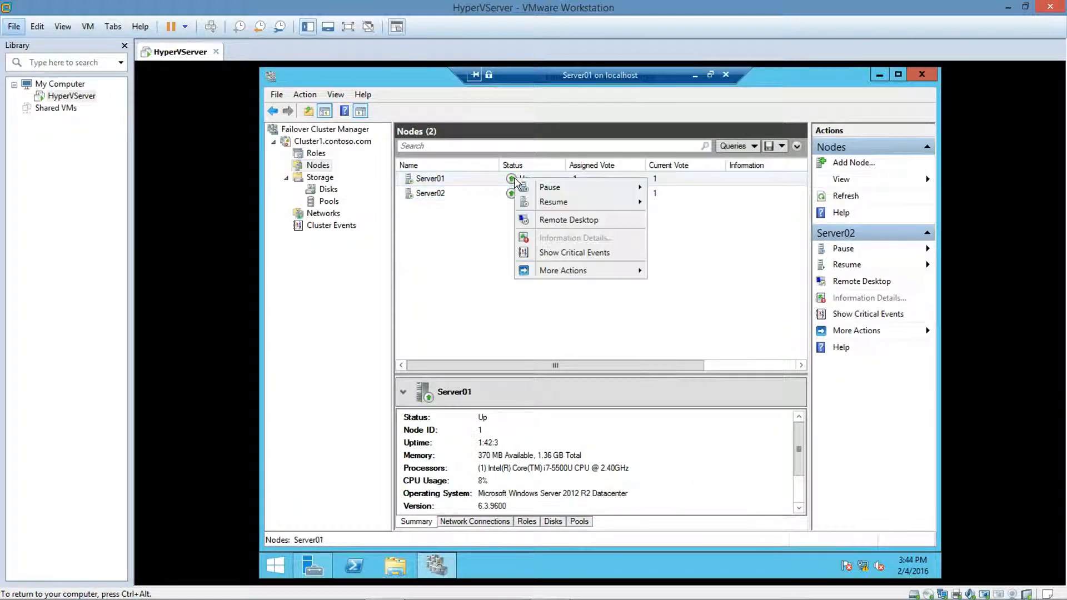
pyautogui.moveTo(580, 188)
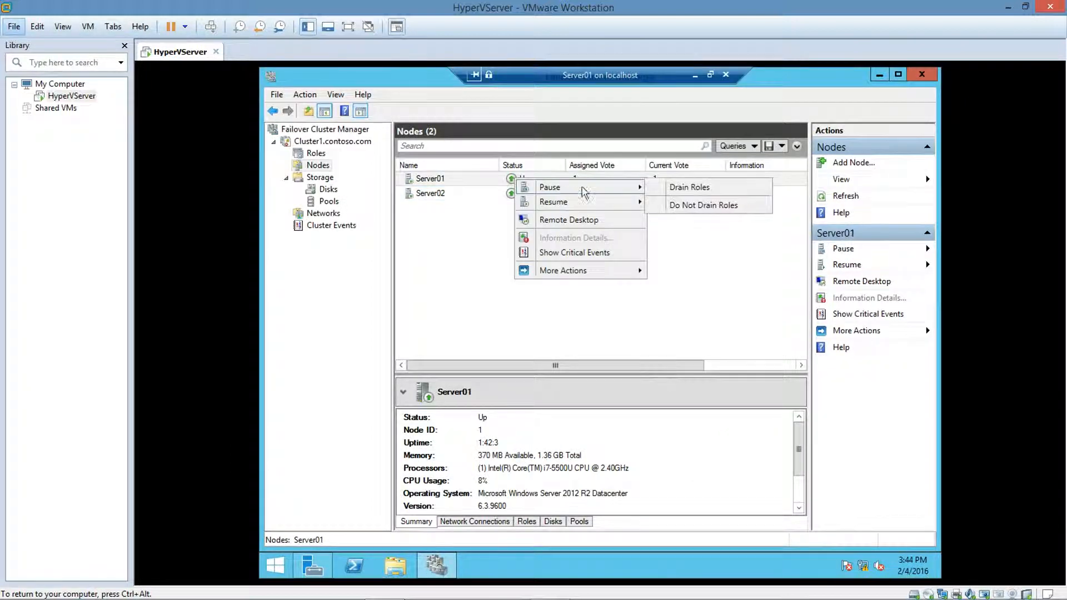
pyautogui.click(663, 191)
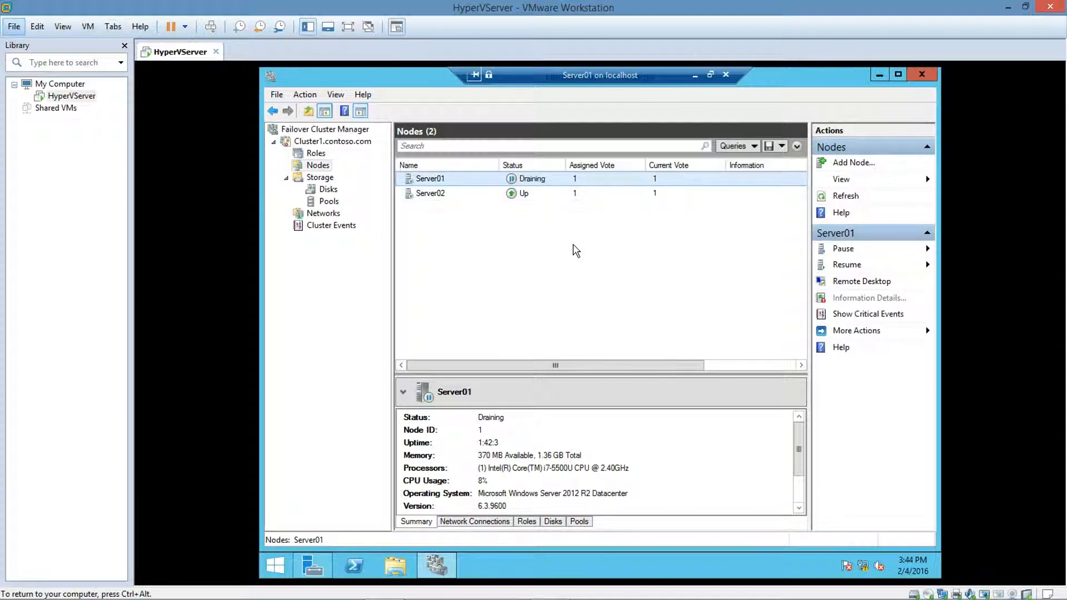
# Step: Resume node Server01 with its roles failed back
pyautogui.click(316, 155)
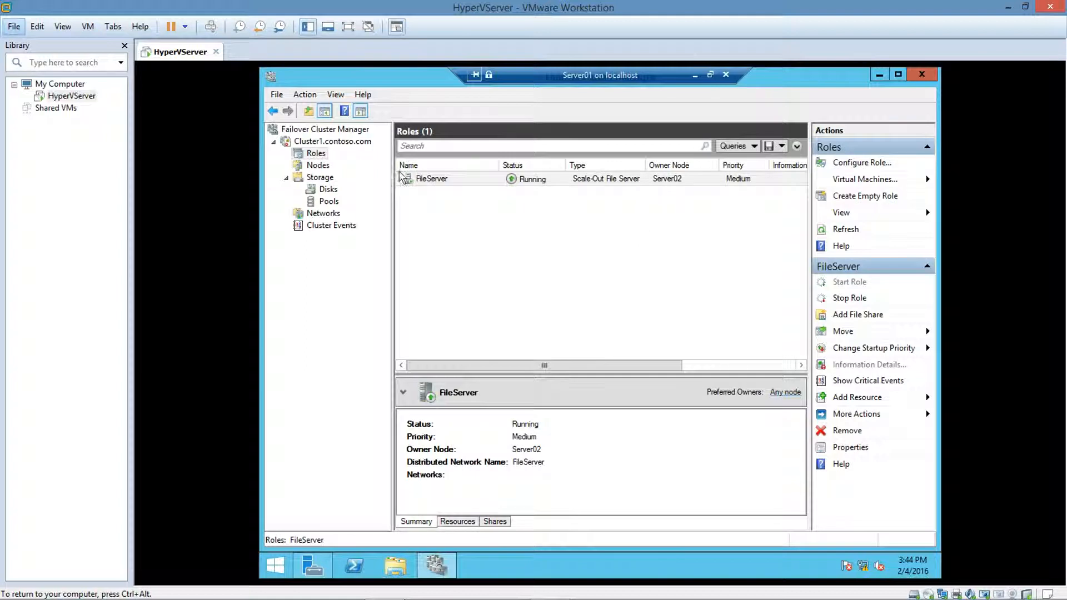
pyautogui.click(315, 166)
pyautogui.rightClick(515, 183)
pyautogui.moveTo(591, 212)
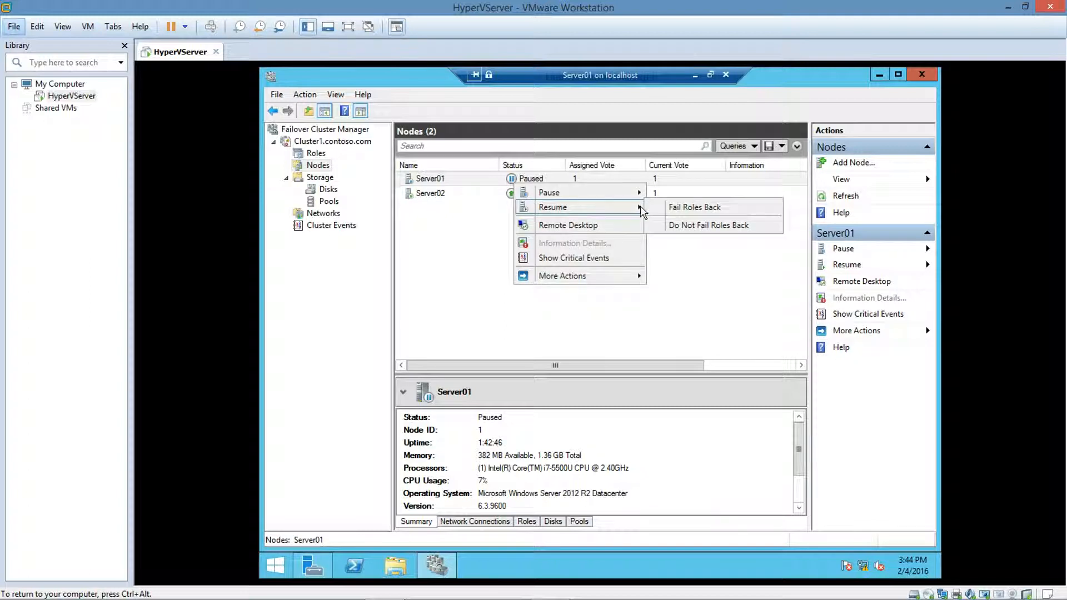
pyautogui.click(656, 213)
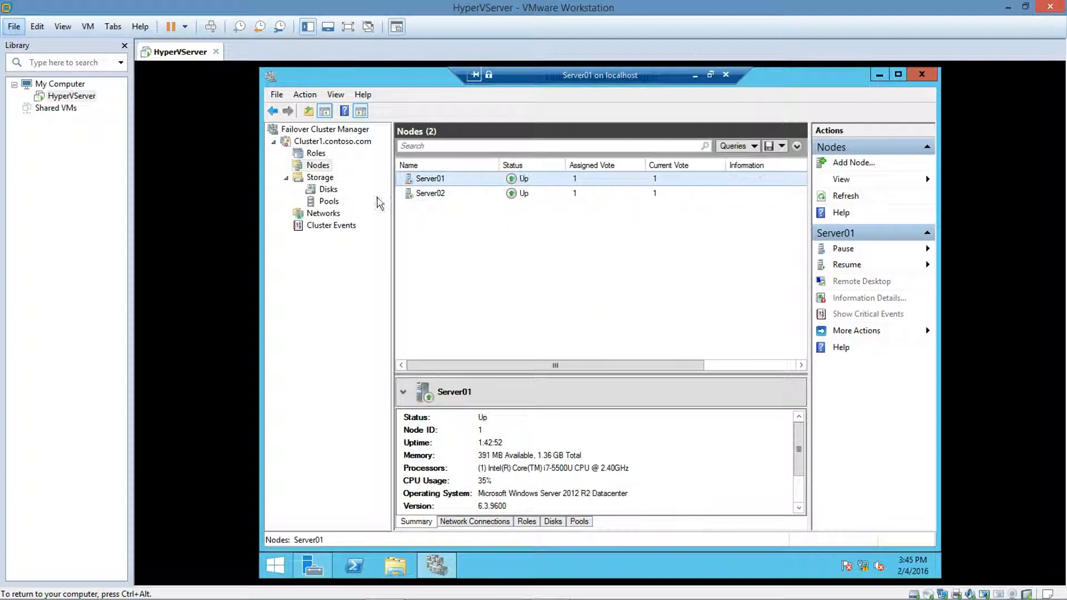
pyautogui.click(312, 154)
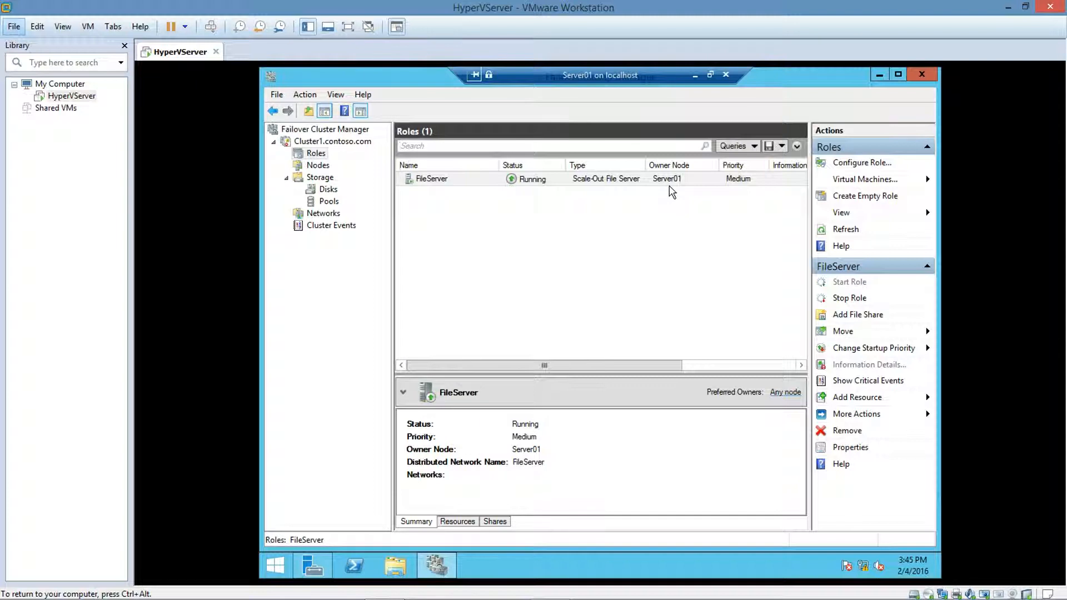
# Step: Remove the FileServer role from the cluster
pyautogui.rightClick(457, 185)
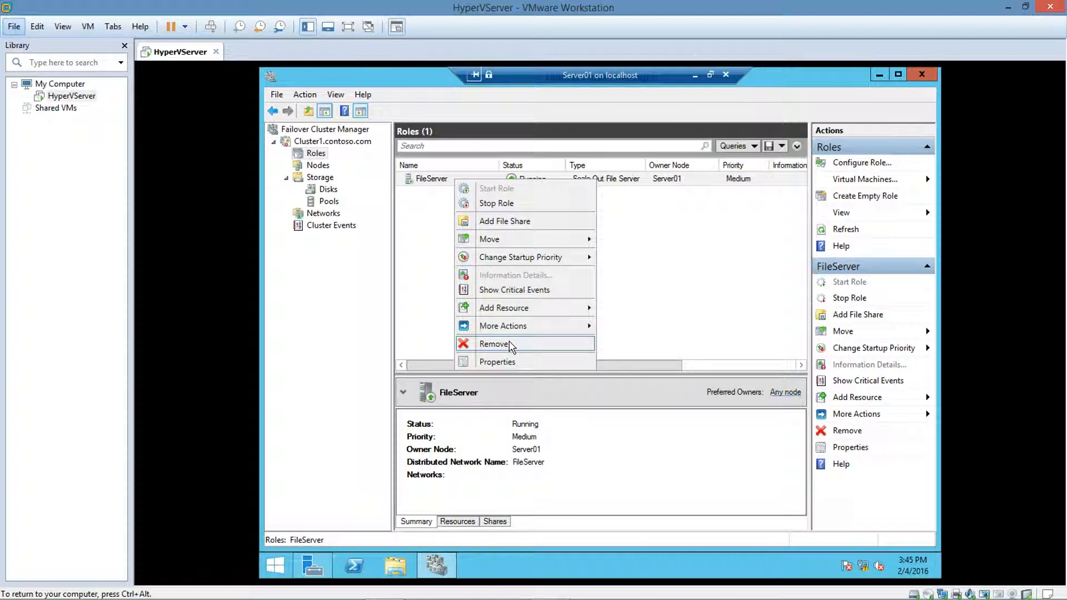
pyautogui.click(495, 344)
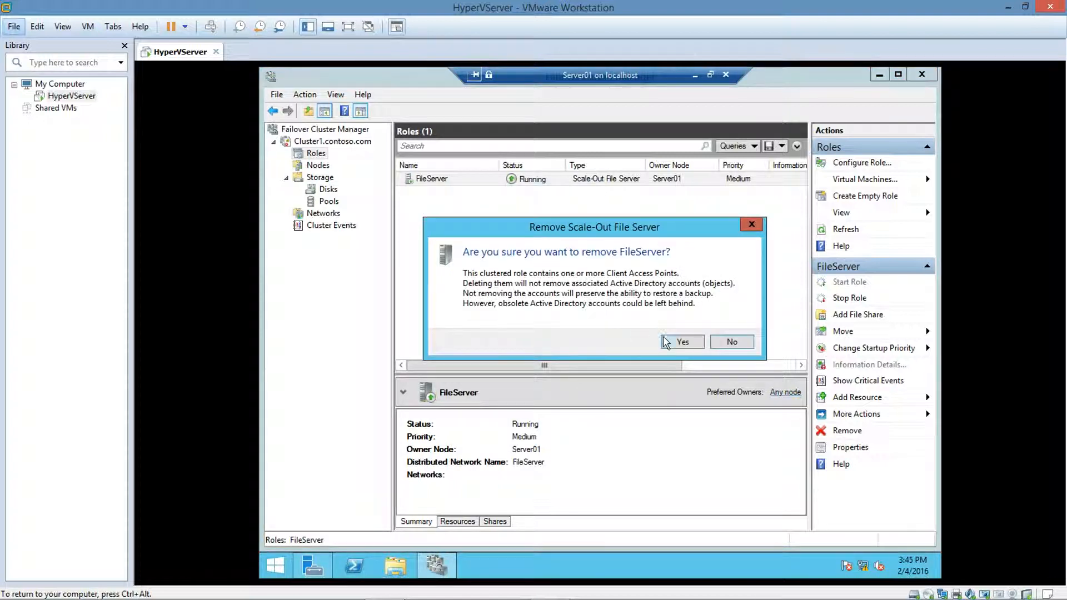
pyautogui.click(673, 345)
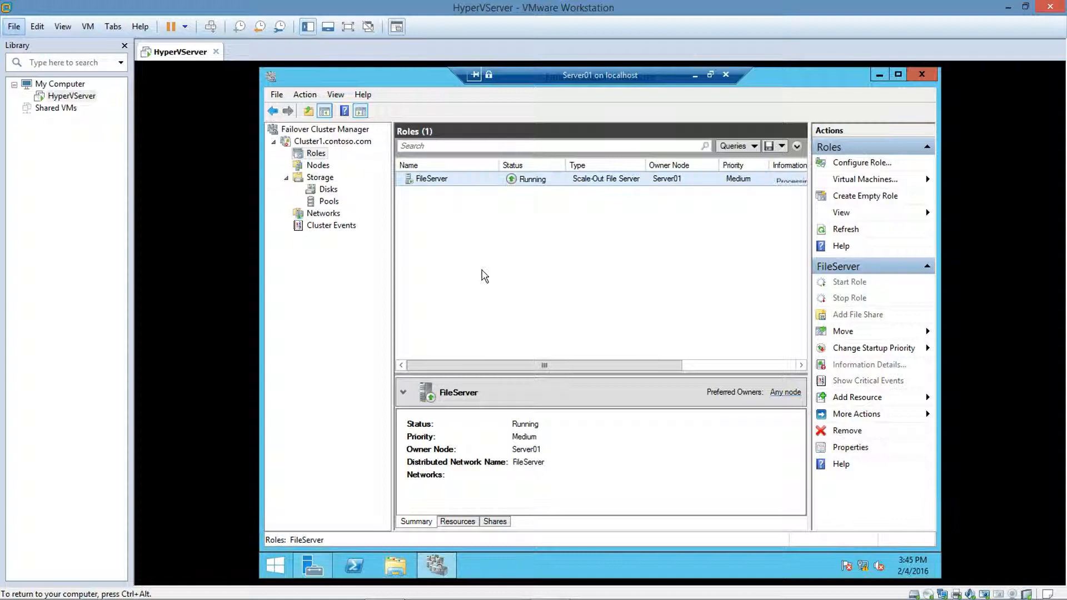
# Step: Destroy cluster Cluster1 and close Failover Cluster Manager
pyautogui.rightClick(335, 144)
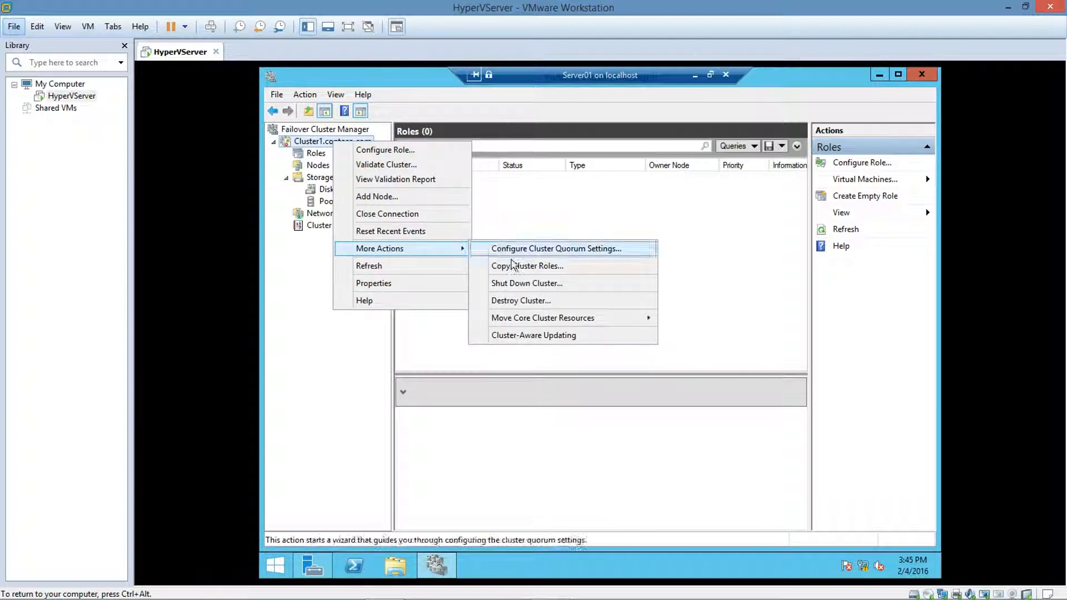
pyautogui.click(511, 301)
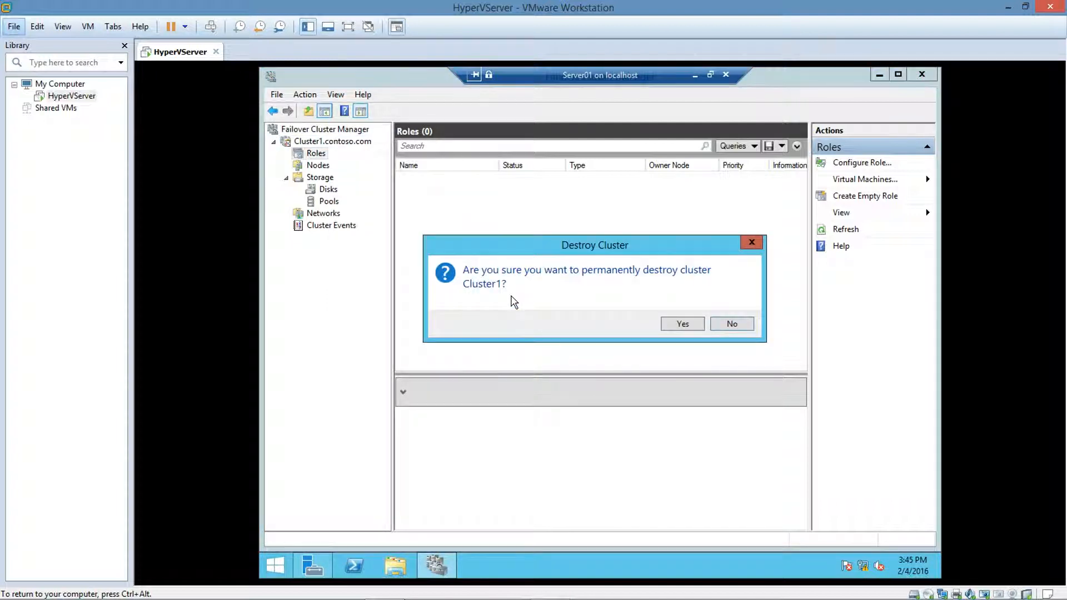
pyautogui.click(678, 325)
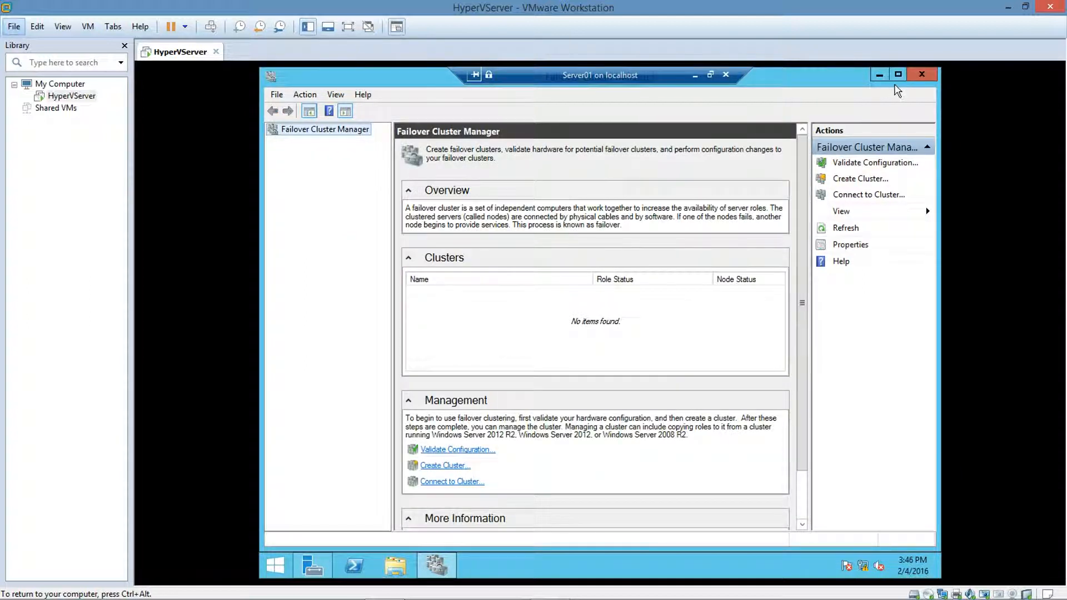
pyautogui.click(920, 75)
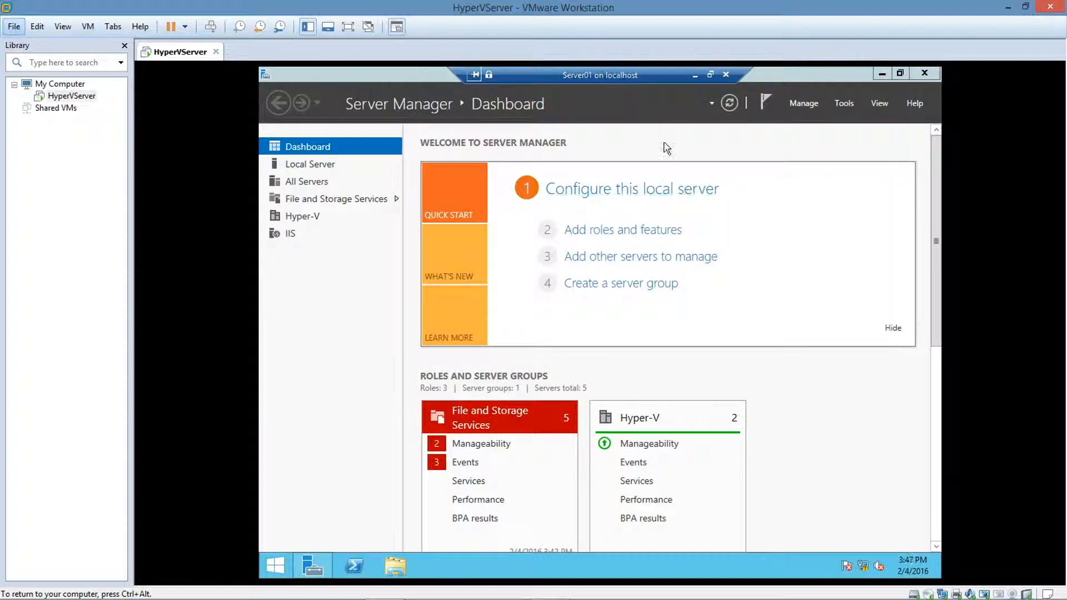